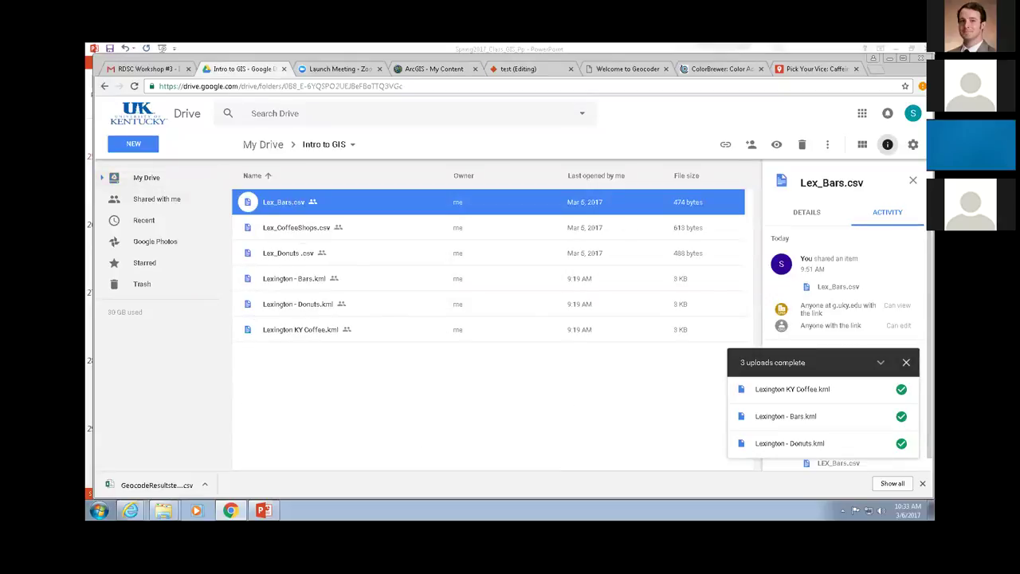
- Preview Lex_Bars.csv in the Drive folder, download it, and open the download in Excel
{"action": "left_click", "coordinate": [906, 361]}
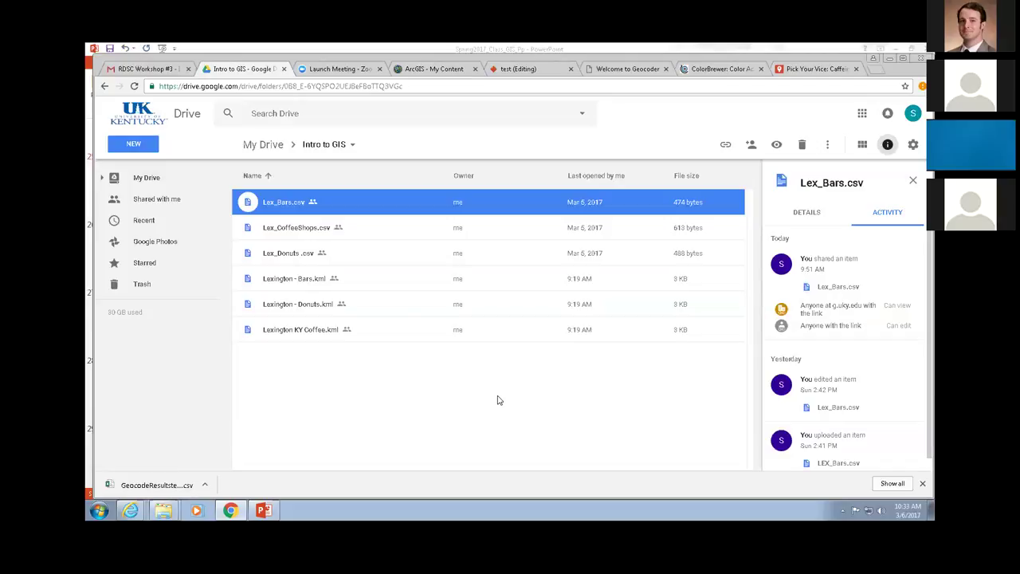
{"action": "double_click", "coordinate": [286, 202]}
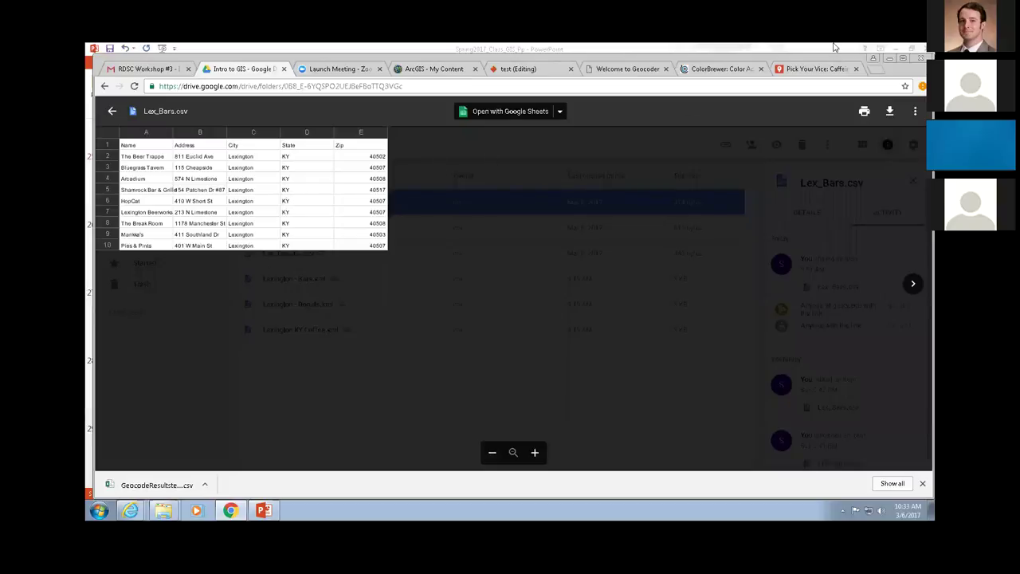
{"action": "left_click", "coordinate": [890, 111]}
{"action": "left_click", "coordinate": [143, 485]}
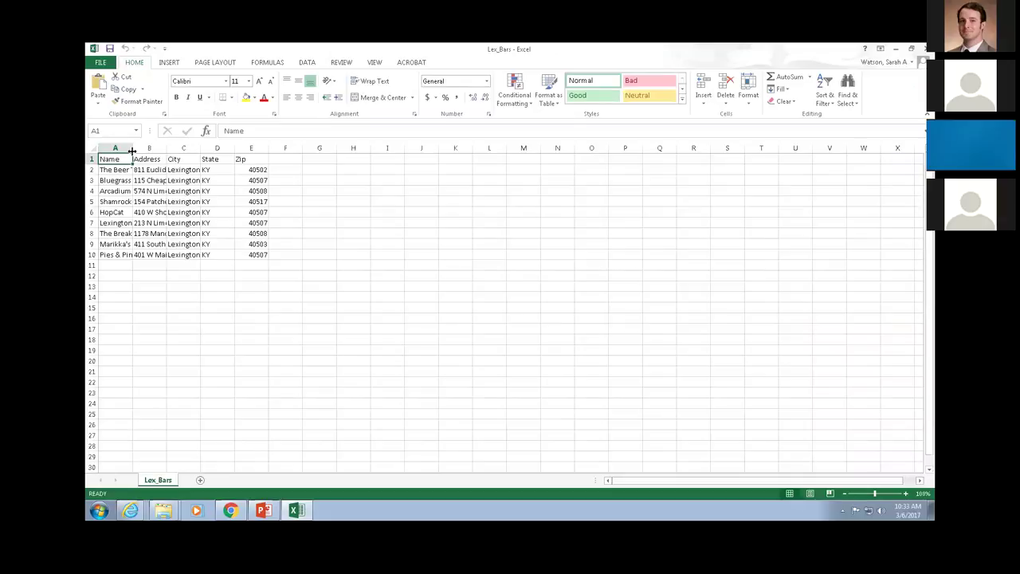
- Widen Lex_Bars columns A and C to show full bar names and cities, then return to Chrome
{"action": "left_click_drag", "start_coordinate": [133, 151], "coordinate": [481, 147]}
{"action": "left_click", "coordinate": [313, 158]}
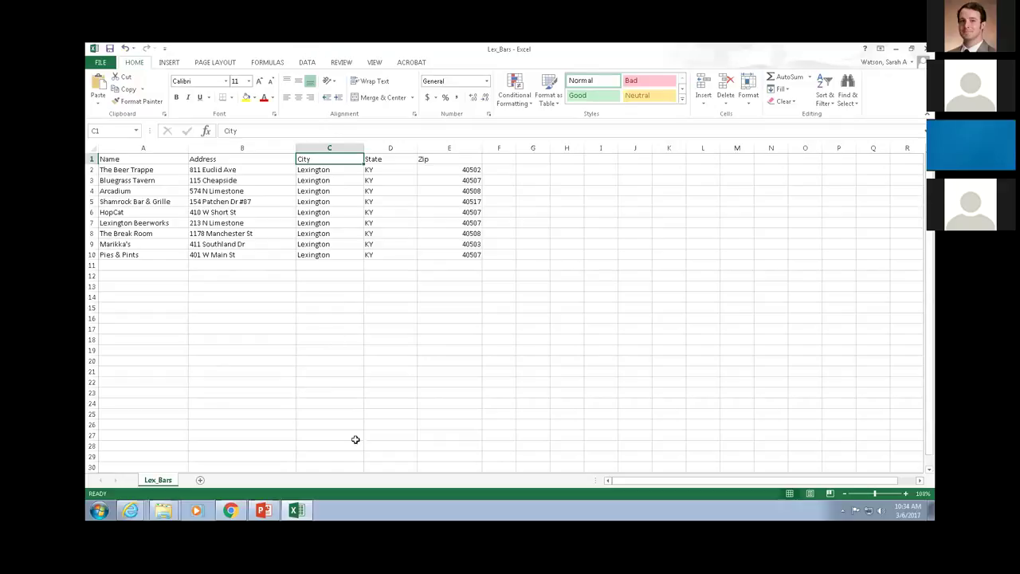
{"action": "left_click", "coordinate": [230, 511]}
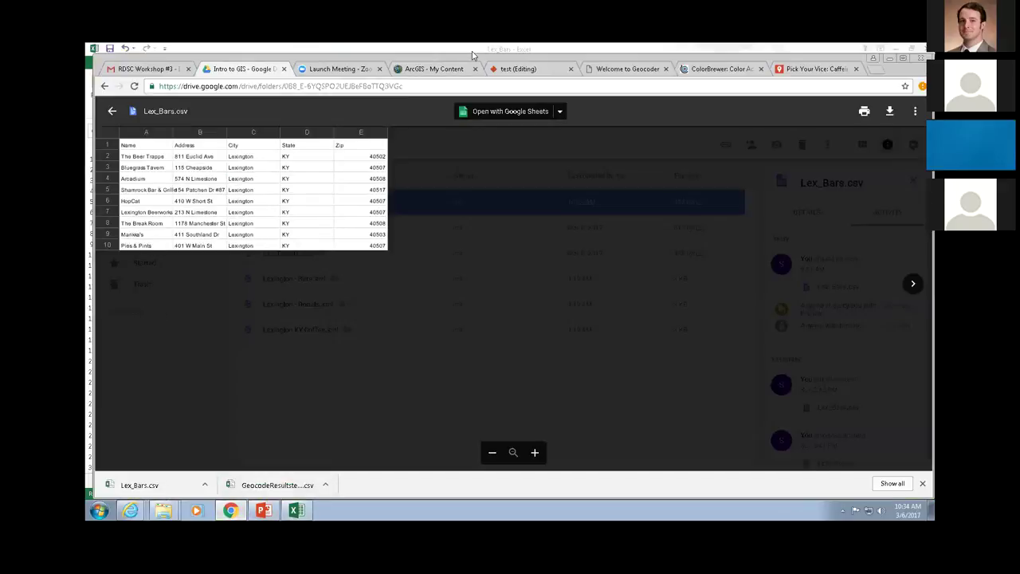
- Search for 'batchgeo' in a new tab and open the BatchGeo website from the results
{"action": "double_click", "coordinate": [835, 62]}
{"action": "key", "text": "ctrl+t"}
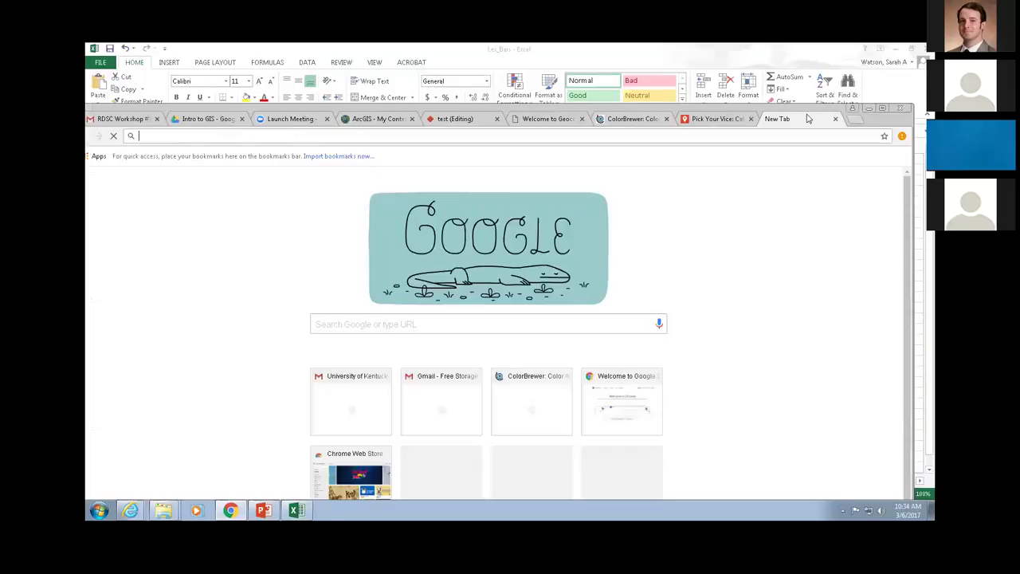
{"action": "double_click", "coordinate": [758, 110]}
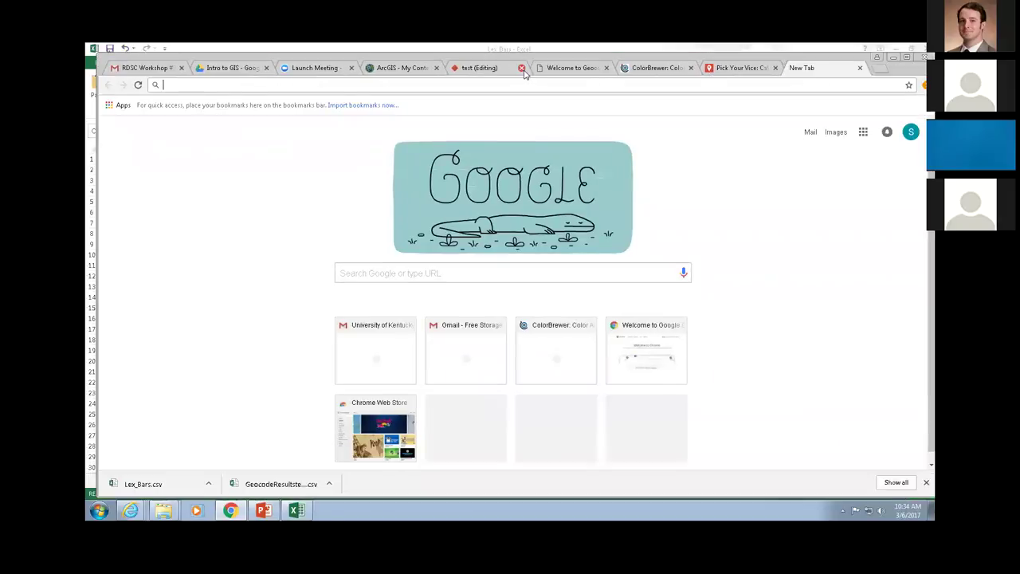
{"action": "type", "text": "batchgeo"}
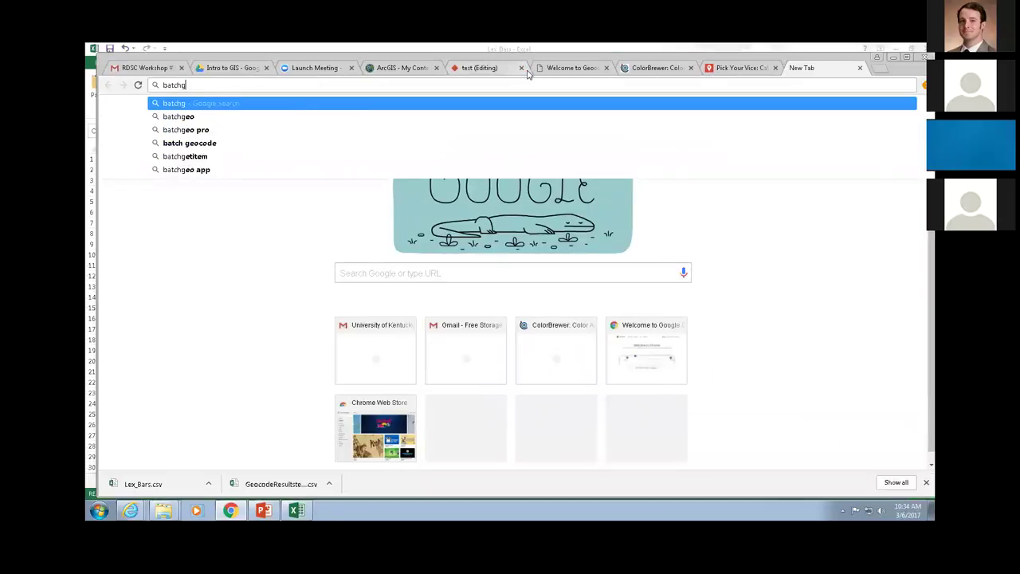
{"action": "key", "text": "Return"}
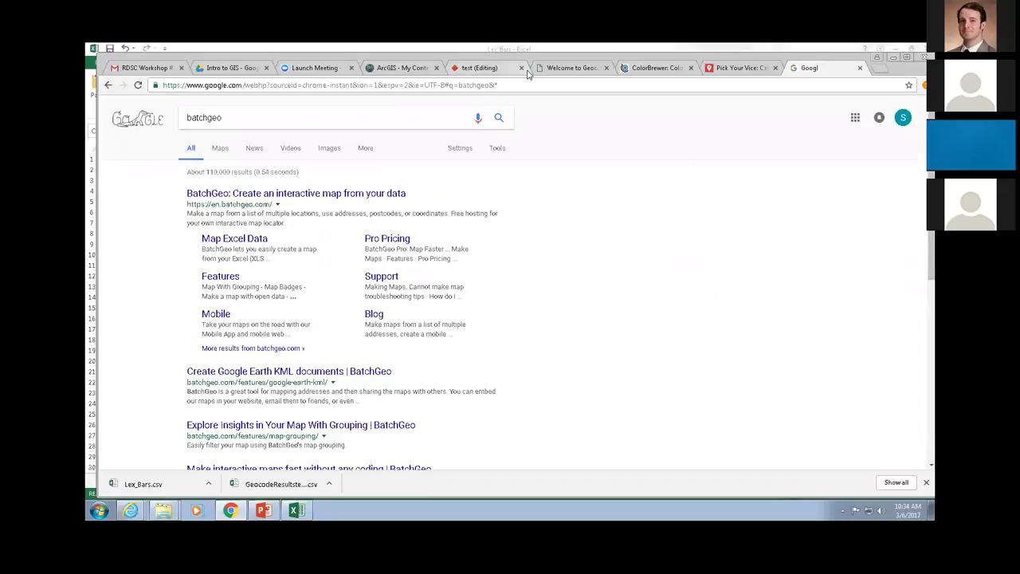
{"action": "left_click", "coordinate": [369, 197]}
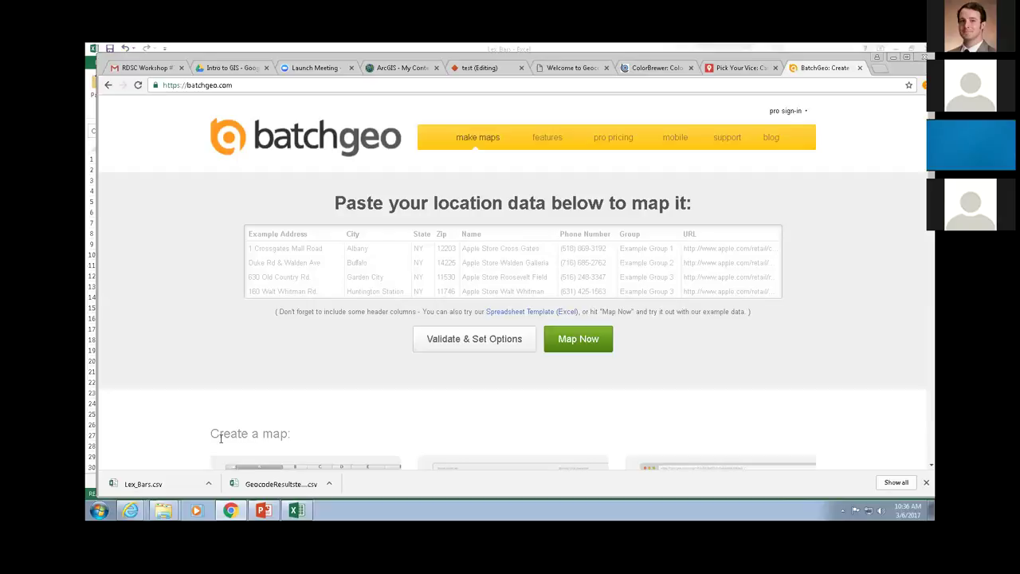
- Drag the LEX_Bars file from the SWAT GEO (E:) window onto BatchGeo's data box twice
{"action": "mouse_move", "coordinate": [169, 513]}
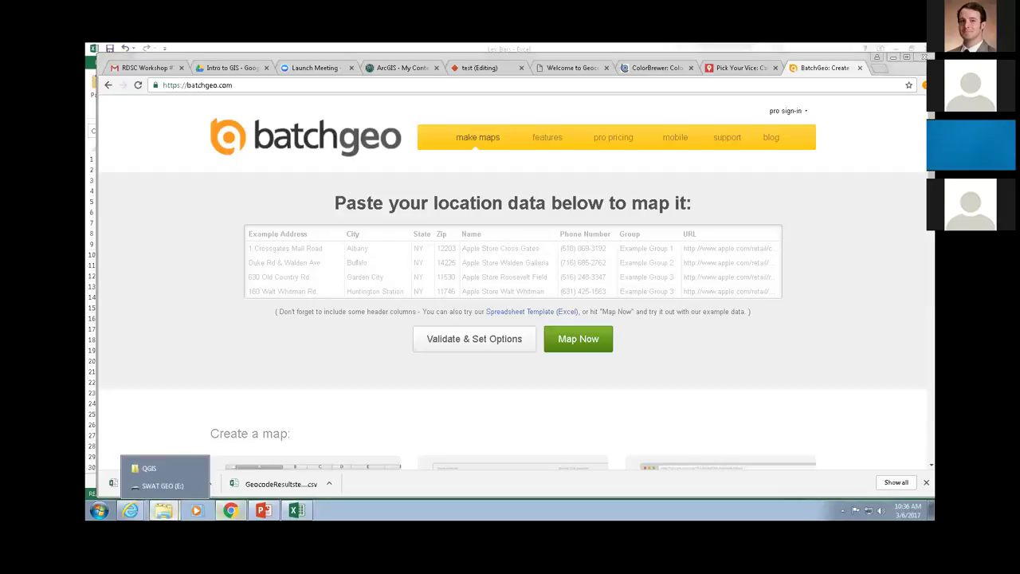
{"action": "left_click", "coordinate": [163, 486]}
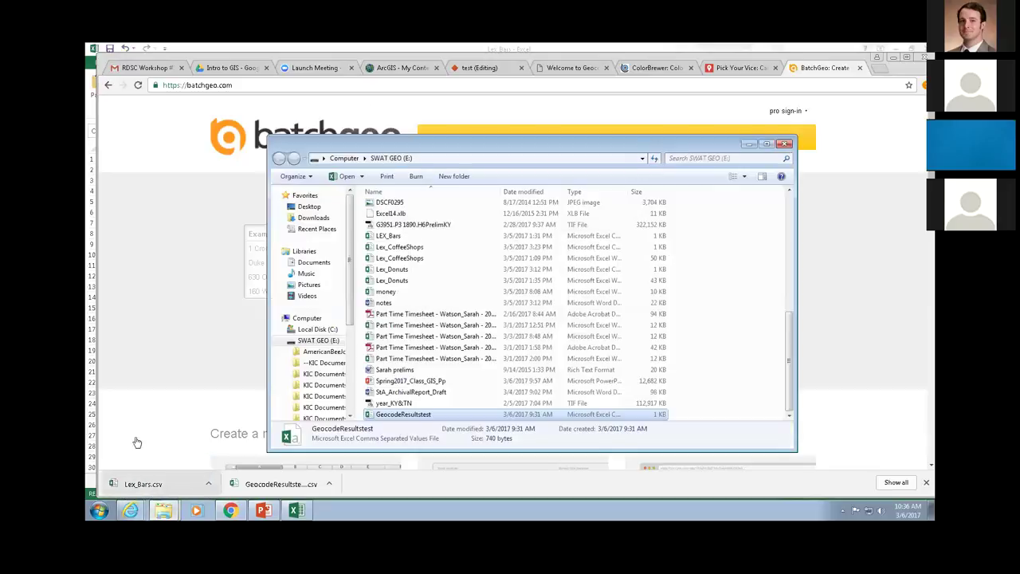
{"action": "left_click_drag", "start_coordinate": [395, 144], "coordinate": [750, 103]}
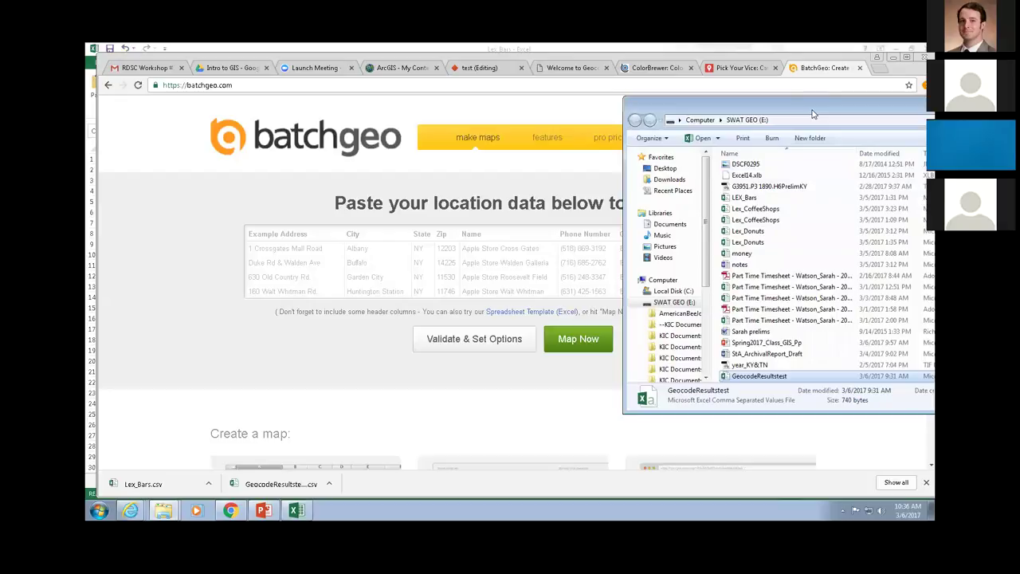
{"action": "left_click_drag", "start_coordinate": [813, 114], "coordinate": [698, 122]}
{"action": "left_click_drag", "start_coordinate": [629, 205], "coordinate": [437, 265]}
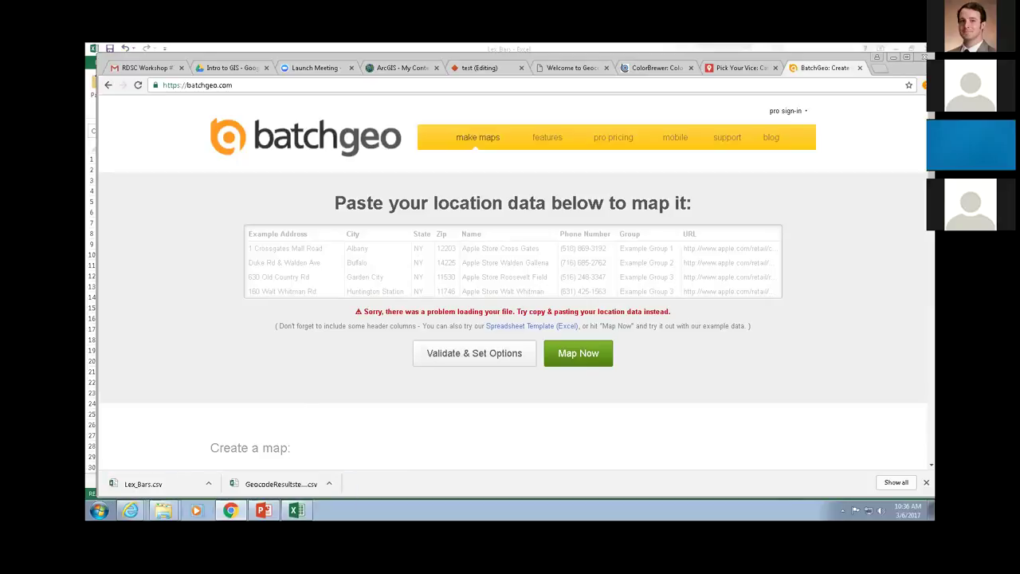
{"action": "mouse_move", "coordinate": [164, 511]}
{"action": "left_click", "coordinate": [162, 485]}
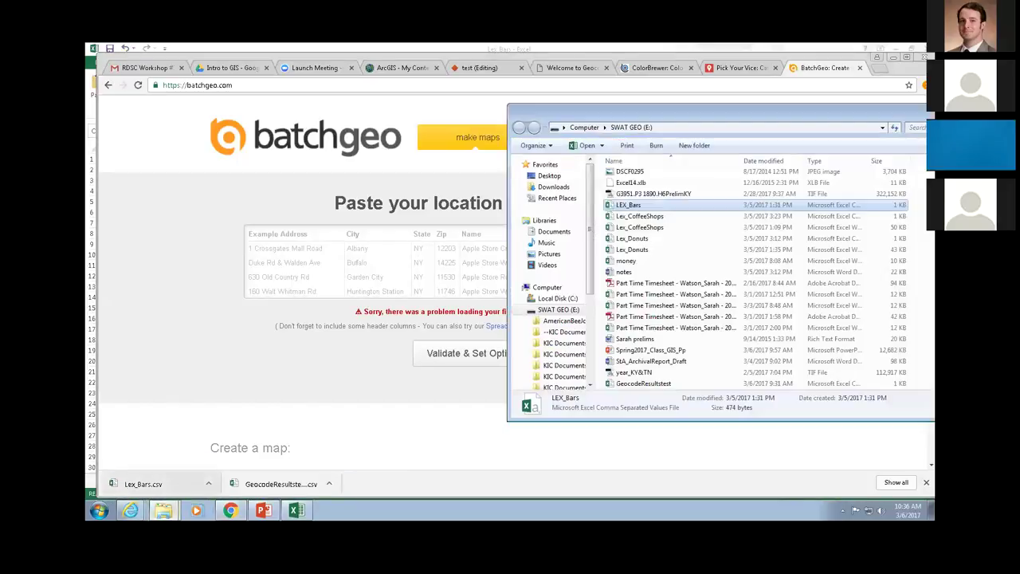
{"action": "left_click_drag", "start_coordinate": [660, 112], "coordinate": [744, 179]}
{"action": "left_click_drag", "start_coordinate": [692, 273], "coordinate": [531, 284]}
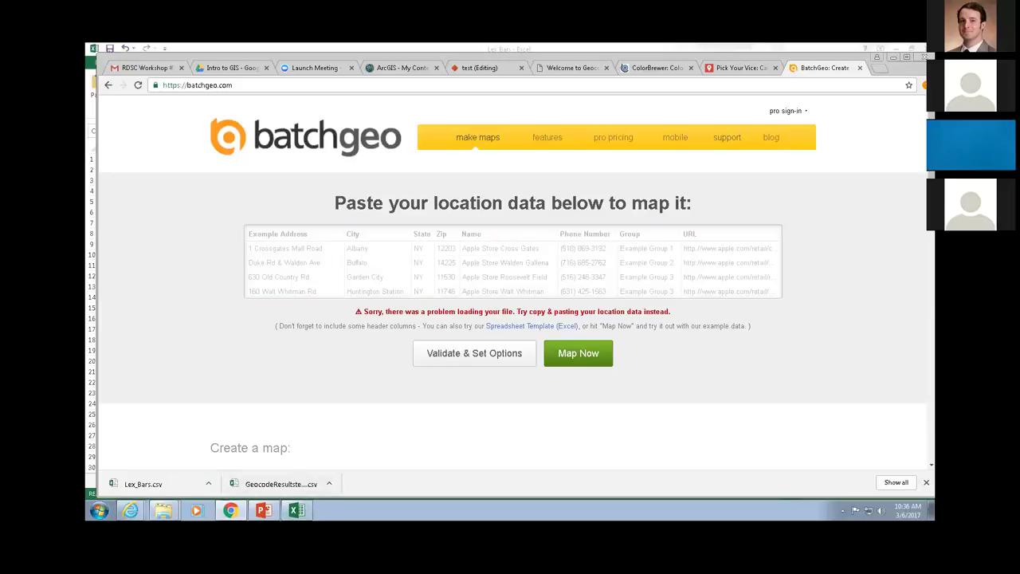
- Copy the Lex_Bars bar table A1:E10 in Excel
{"action": "left_click", "coordinate": [295, 510]}
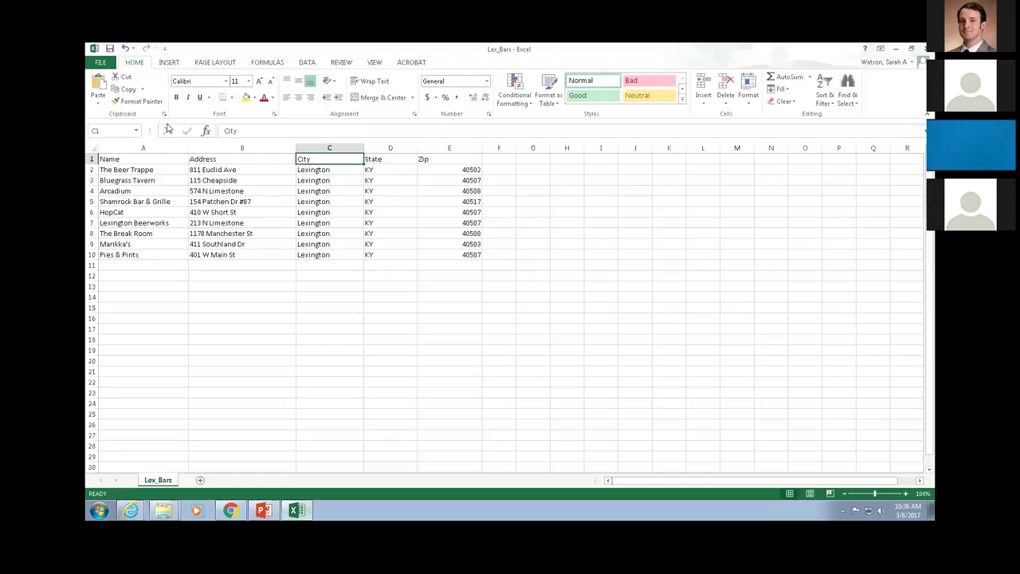
{"action": "left_click", "coordinate": [93, 158]}
{"action": "left_click", "coordinate": [448, 255], "text": "shift"}
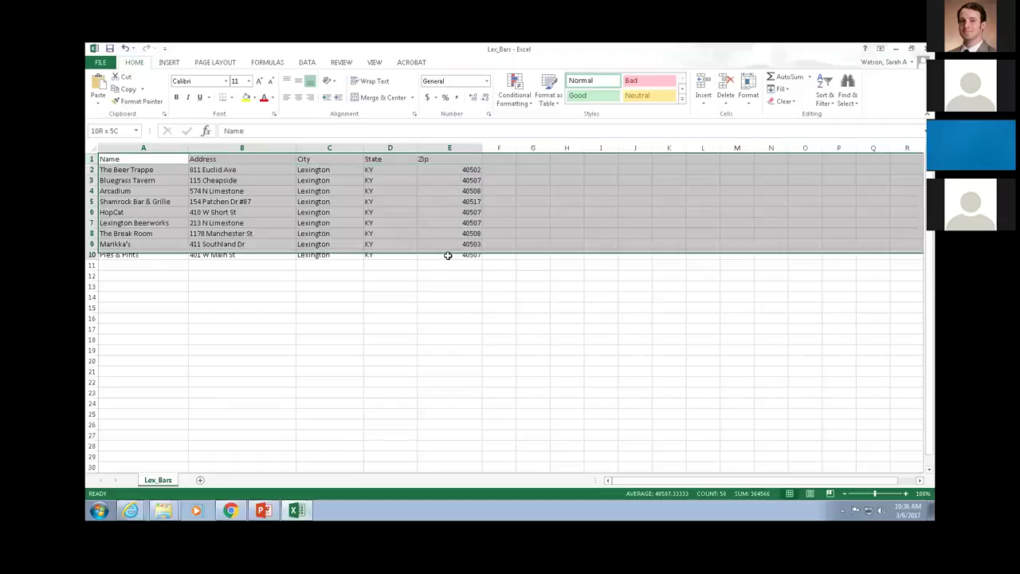
{"action": "right_click", "coordinate": [448, 255]}
{"action": "left_click", "coordinate": [475, 276]}
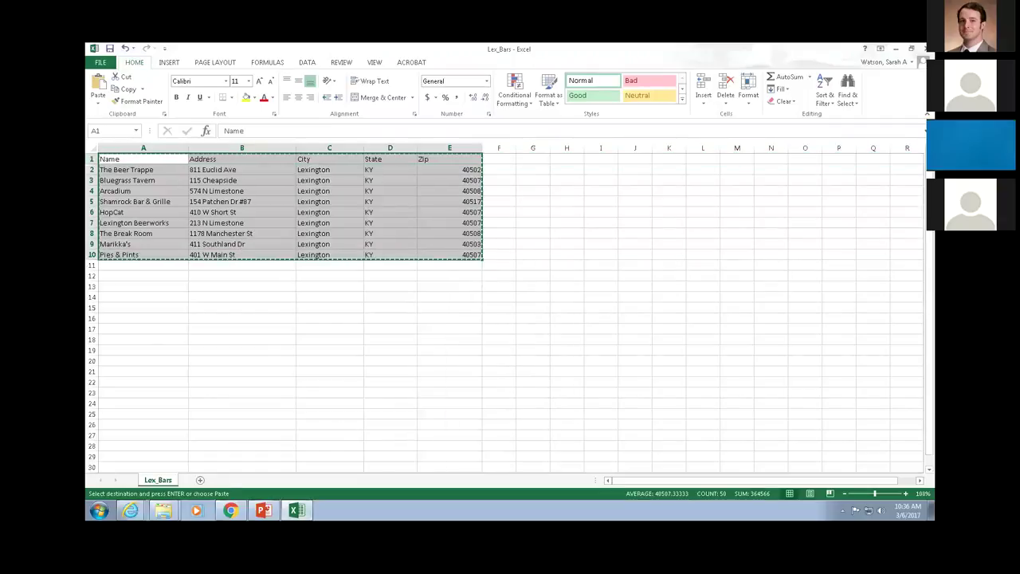
- Paste the Lexington bar table into BatchGeo's location box and validate its columns
{"action": "key", "text": "alt+Tab"}
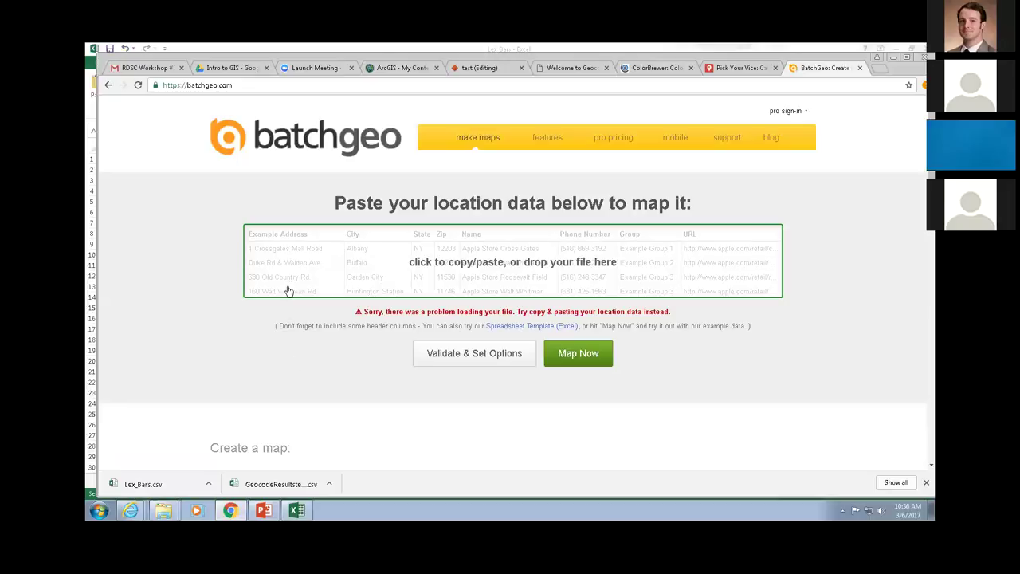
{"action": "left_click", "coordinate": [250, 241]}
{"action": "right_click", "coordinate": [250, 236]}
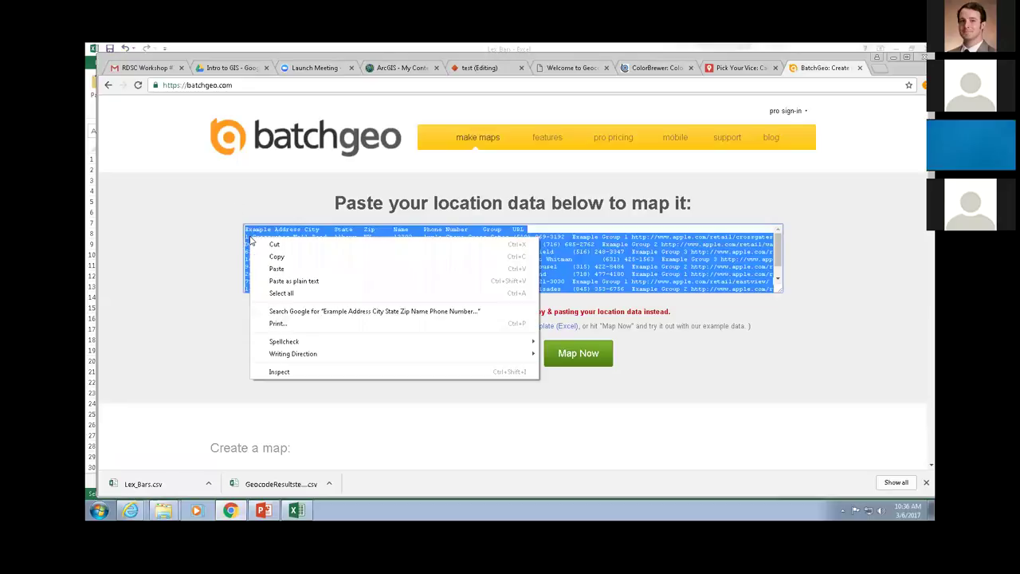
{"action": "left_click", "coordinate": [275, 270]}
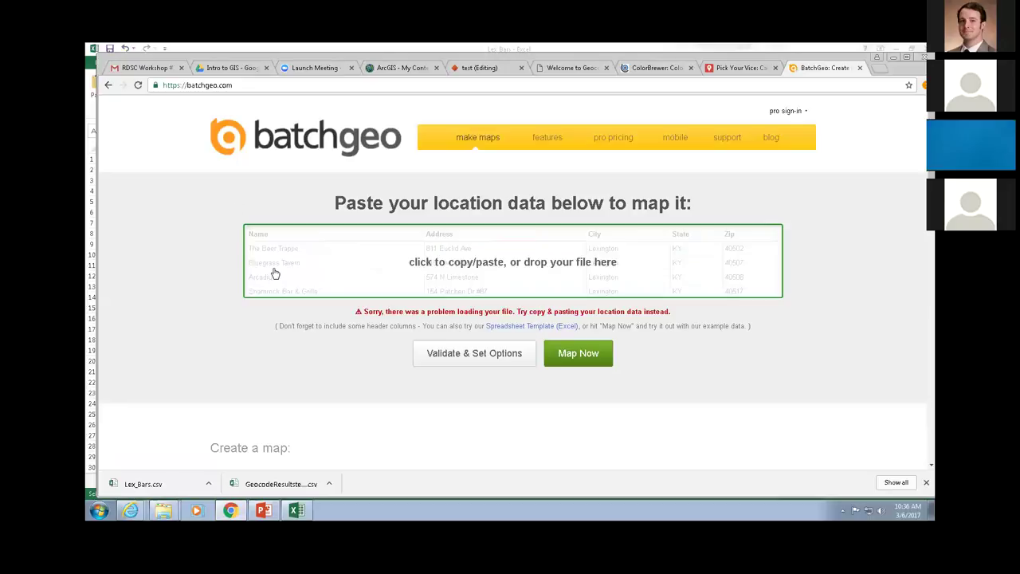
{"action": "left_click", "coordinate": [484, 263]}
{"action": "right_click", "coordinate": [485, 263]}
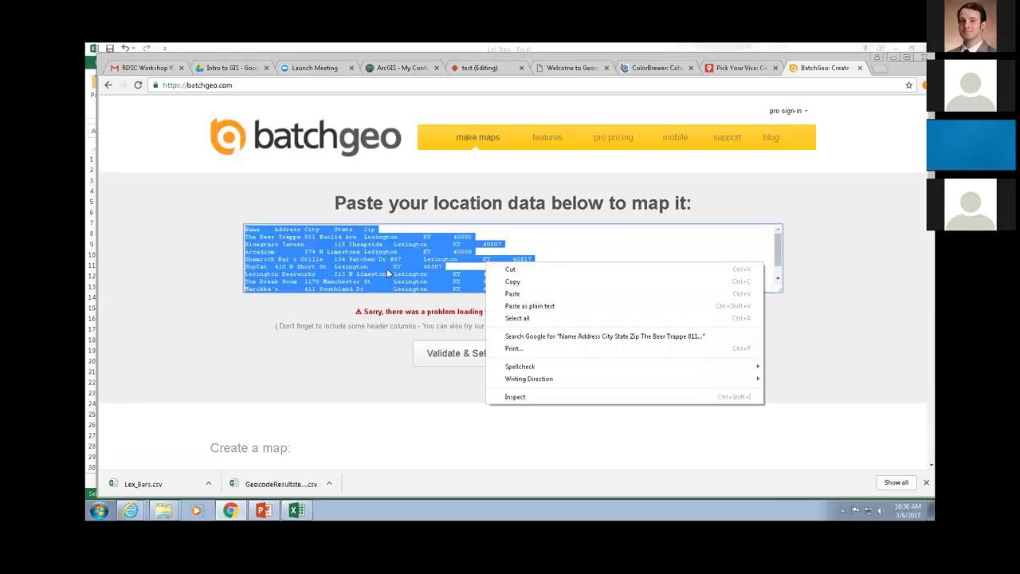
{"action": "left_click", "coordinate": [346, 370]}
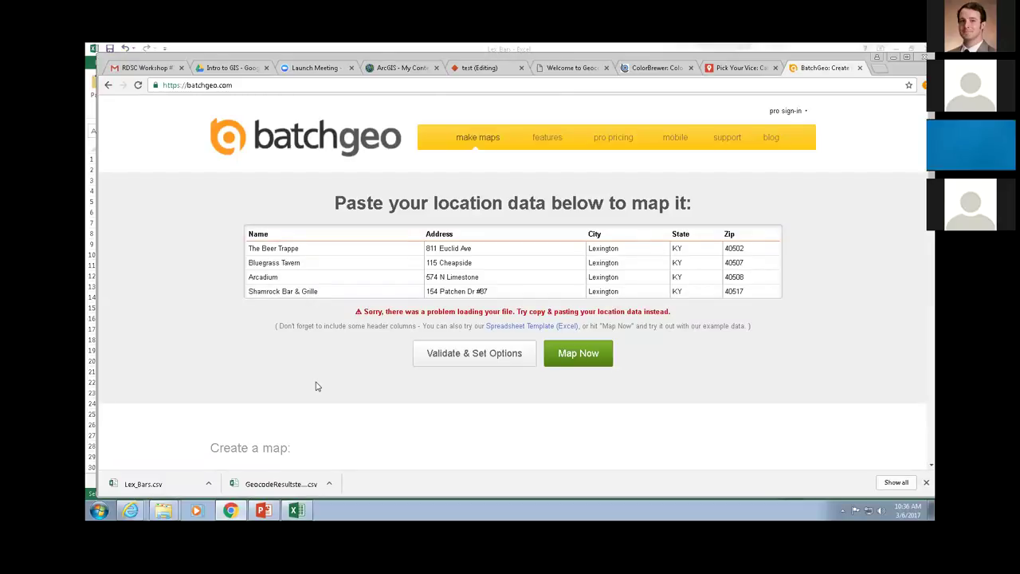
{"action": "left_click", "coordinate": [451, 353]}
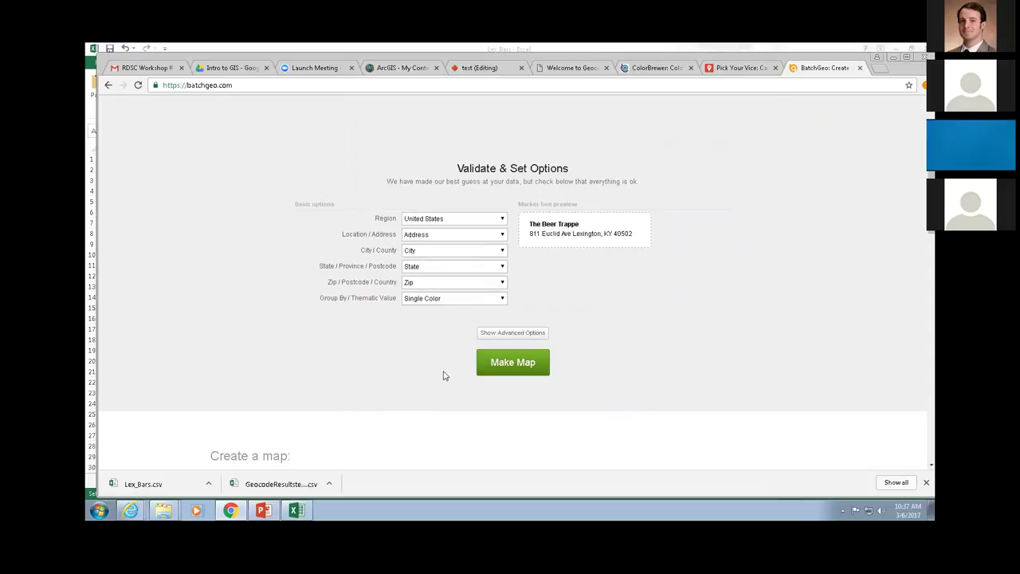
- Run Make Map to geocode all 9 Lexington bar records as markers
{"action": "left_click", "coordinate": [516, 365]}
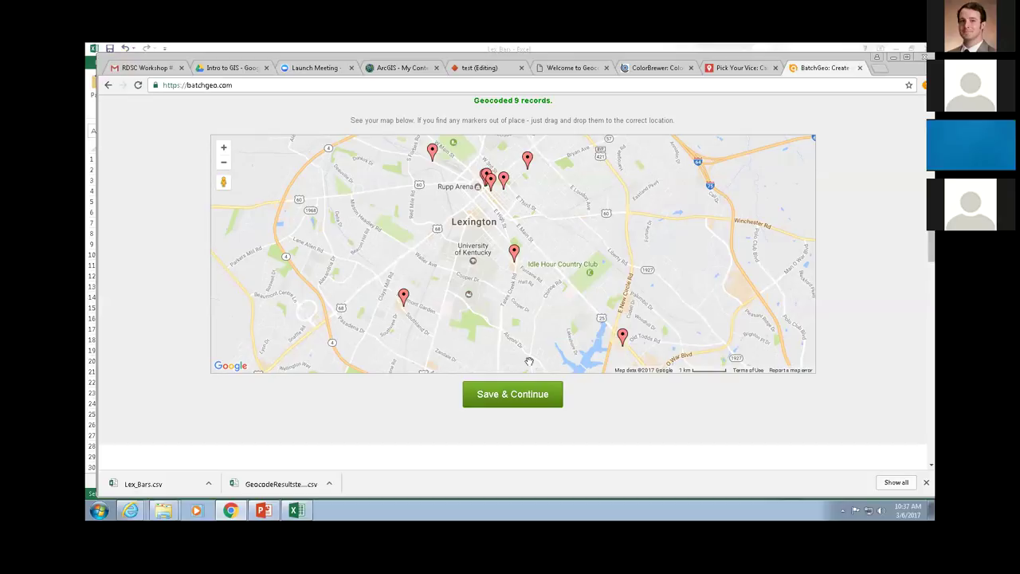
- Review BatchGeo's Save Map options without saving, then return to the Lex_Bars.csv preview tab
{"action": "left_click", "coordinate": [491, 402]}
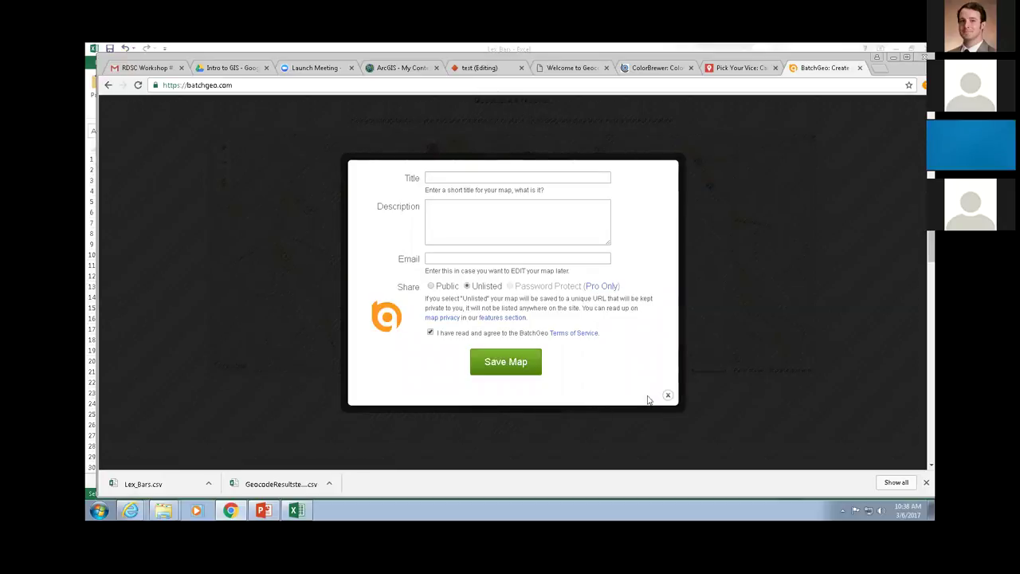
{"action": "scroll", "coordinate": [572, 375], "scroll_direction": "down", "scroll_amount": 10}
{"action": "scroll", "coordinate": [572, 378], "scroll_direction": "up", "scroll_amount": 4}
{"action": "scroll", "coordinate": [572, 378], "scroll_direction": "up", "scroll_amount": 5}
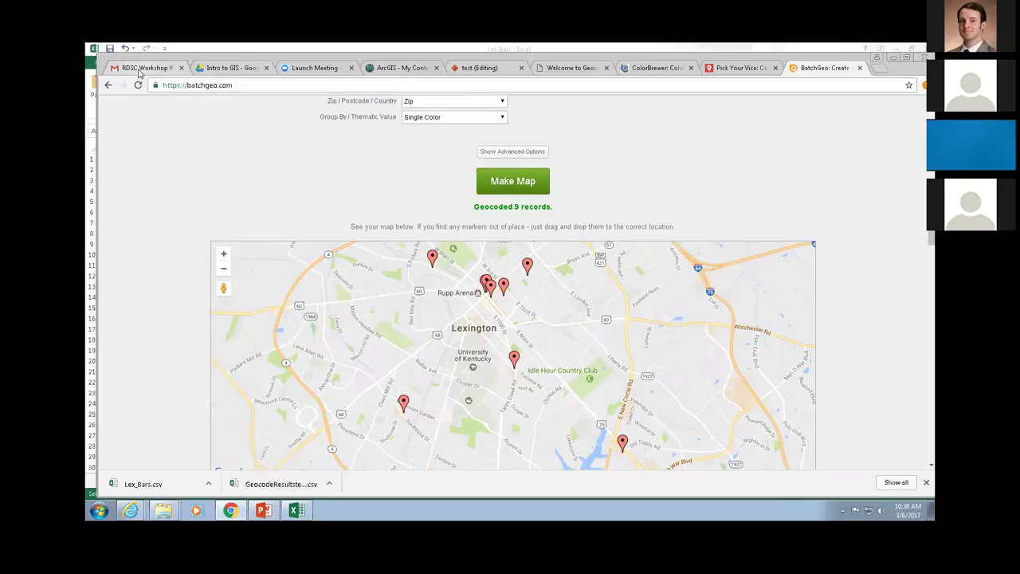
{"action": "left_click", "coordinate": [243, 68]}
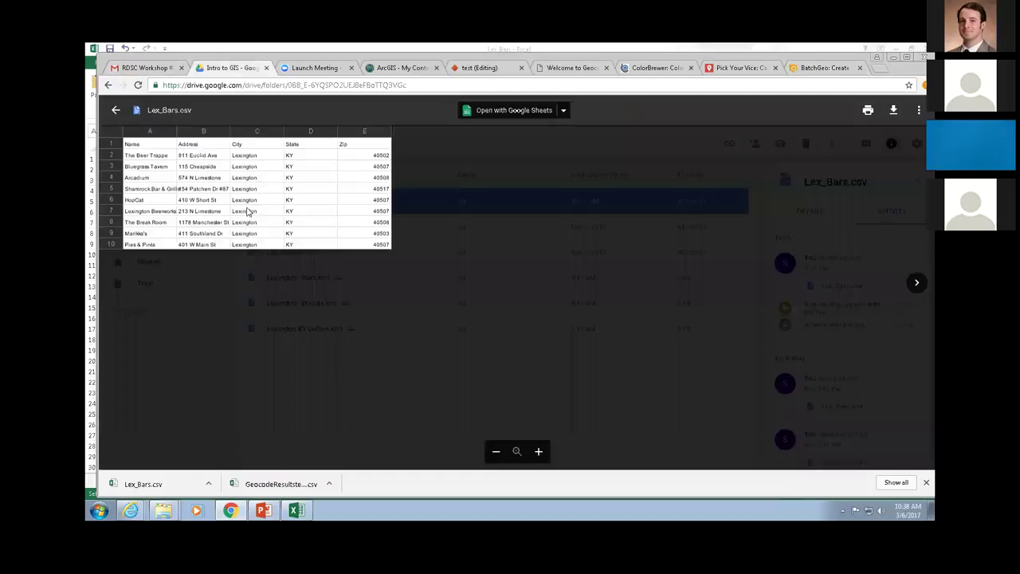
- Close the Lex_Bars.csv preview to get back to the Intro to GIS file list
{"action": "left_click", "coordinate": [115, 110]}
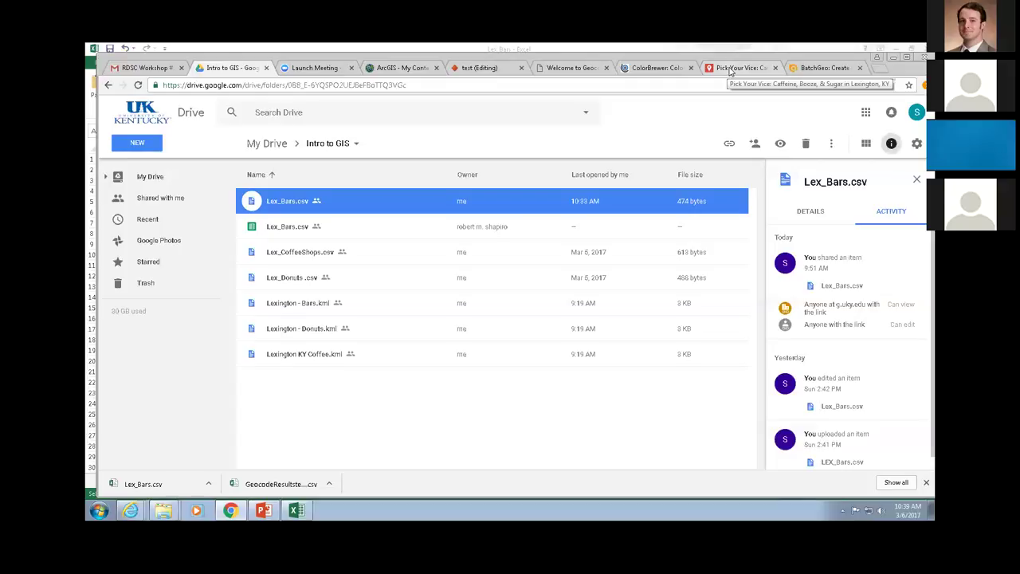
- Switch to the Pick Your Vice map tab and go back to the My Maps list
{"action": "left_click", "coordinate": [730, 72]}
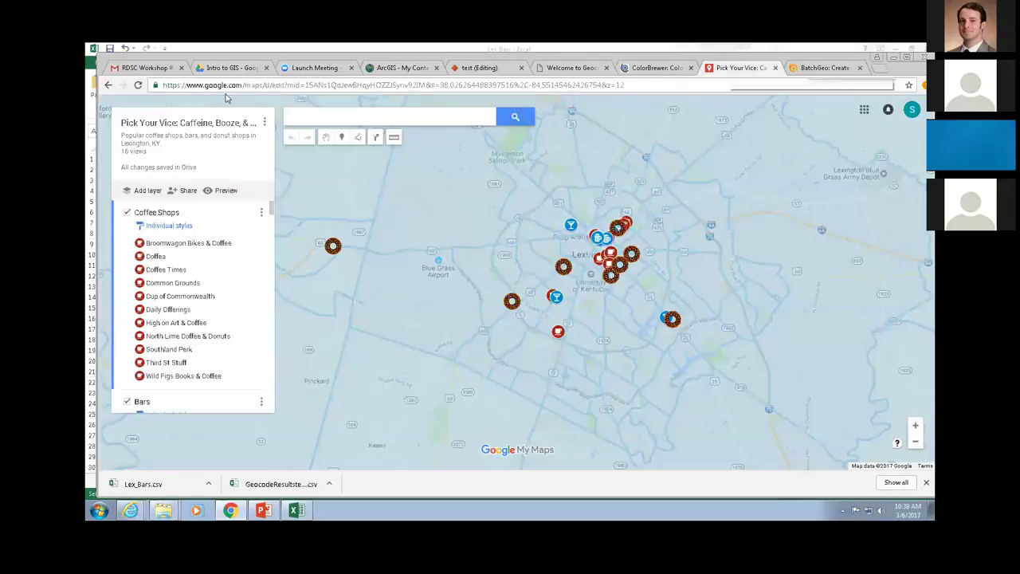
{"action": "left_click", "coordinate": [105, 86]}
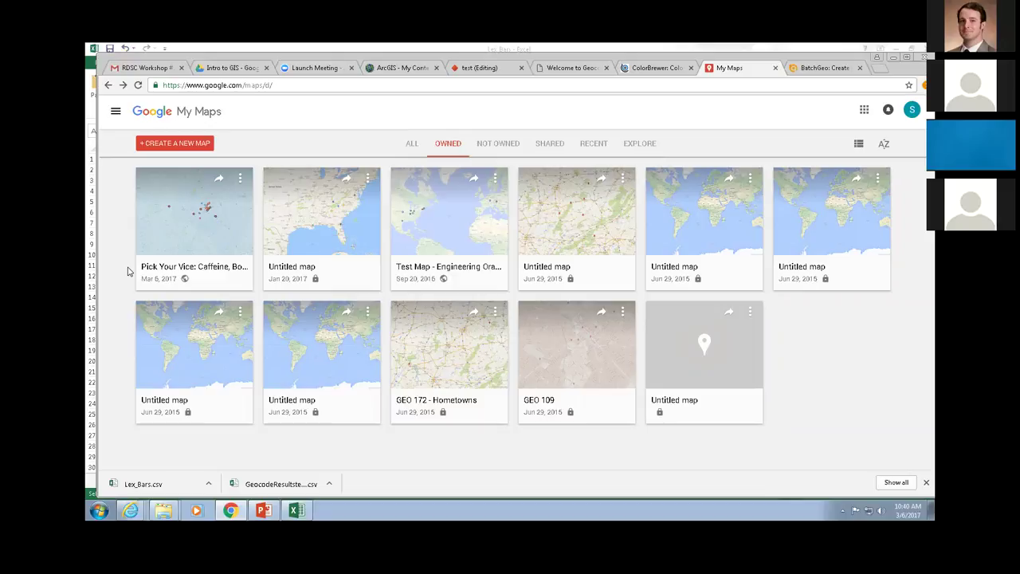
- Create a new Untitled map, open its layer's Import window, then return to the maps list
{"action": "left_click", "coordinate": [160, 147]}
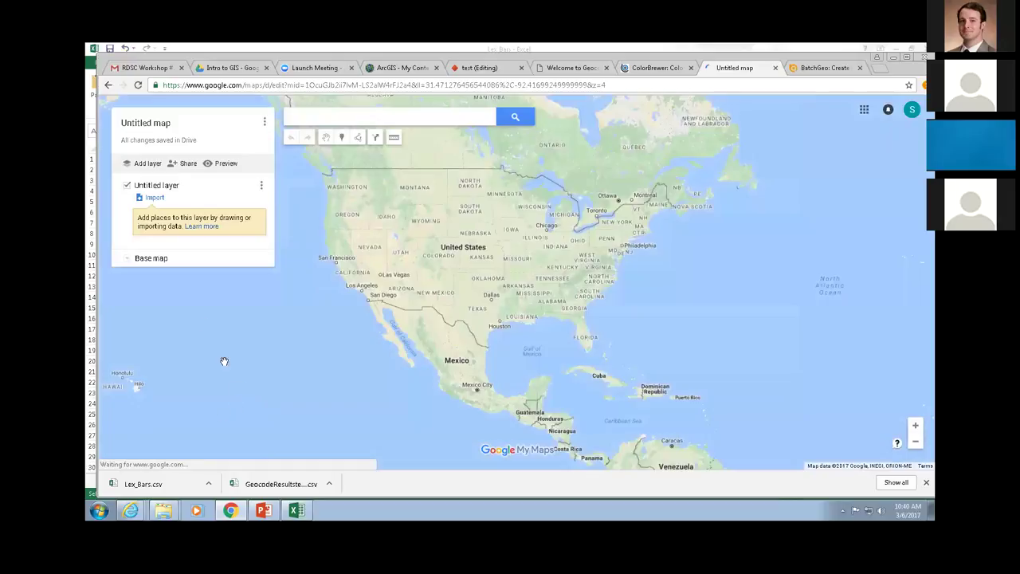
{"action": "left_click", "coordinate": [154, 197]}
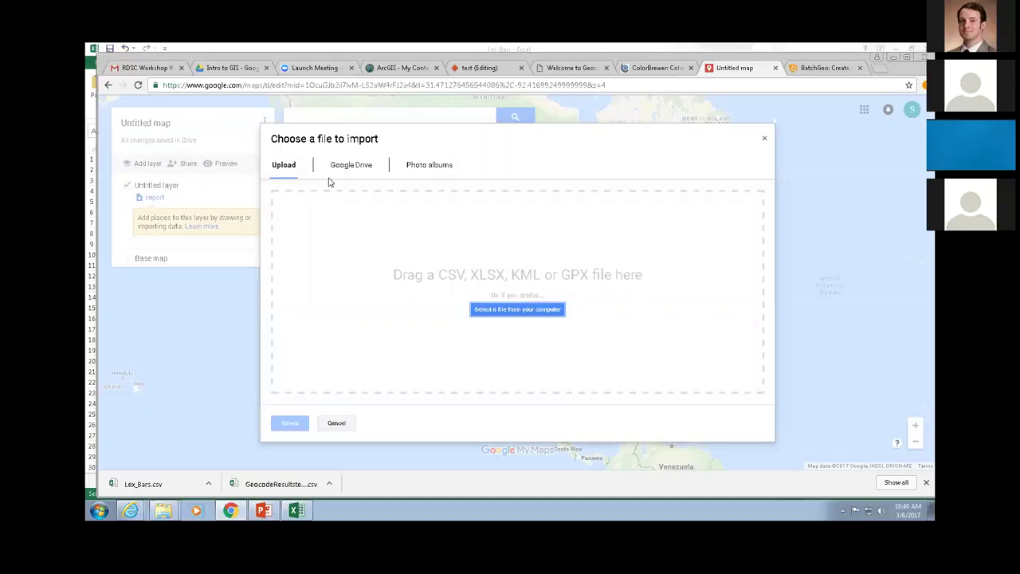
{"action": "left_click", "coordinate": [108, 84]}
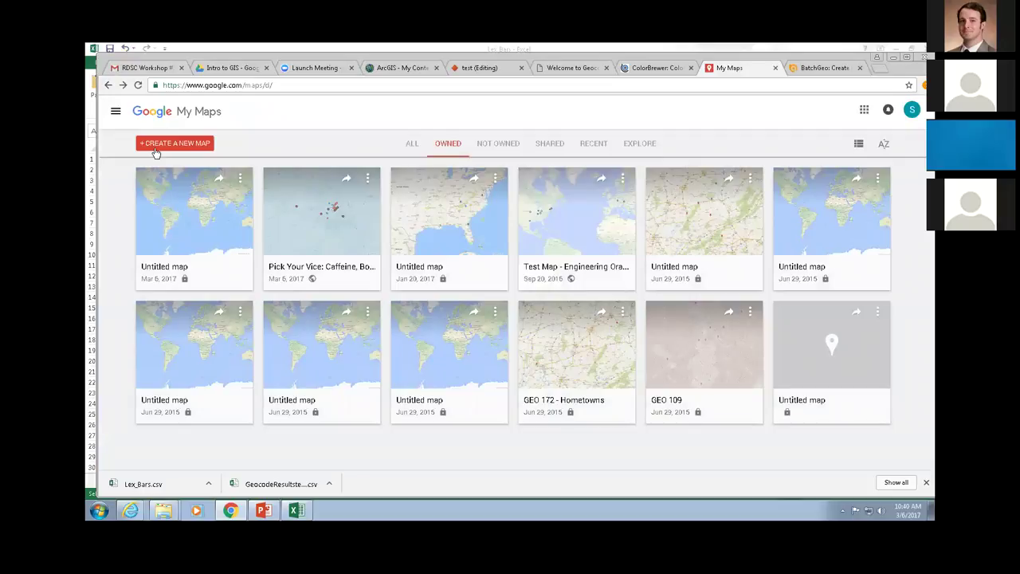
- Start another blank Untitled map from the My Maps page
{"action": "left_click", "coordinate": [169, 144]}
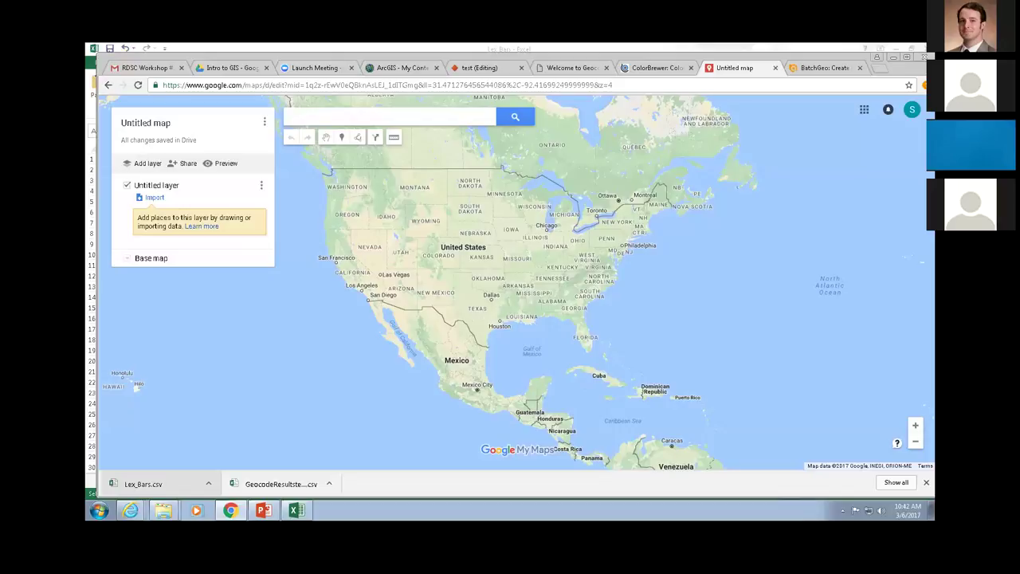
- Browse Google Drive's Intro to GIS folder from the layer's import window, then switch to that Drive tab
{"action": "left_click", "coordinate": [156, 197]}
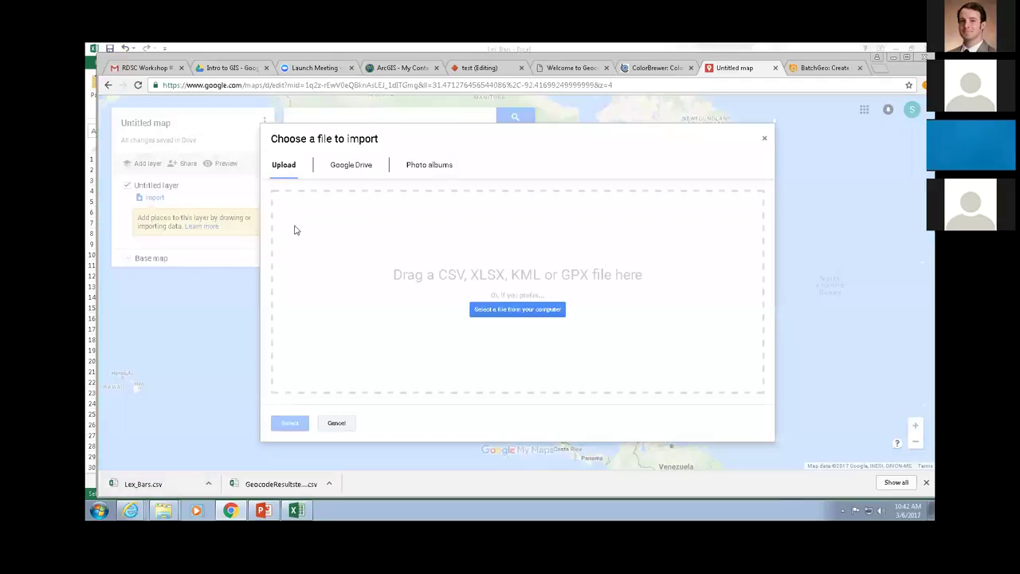
{"action": "left_click", "coordinate": [353, 165]}
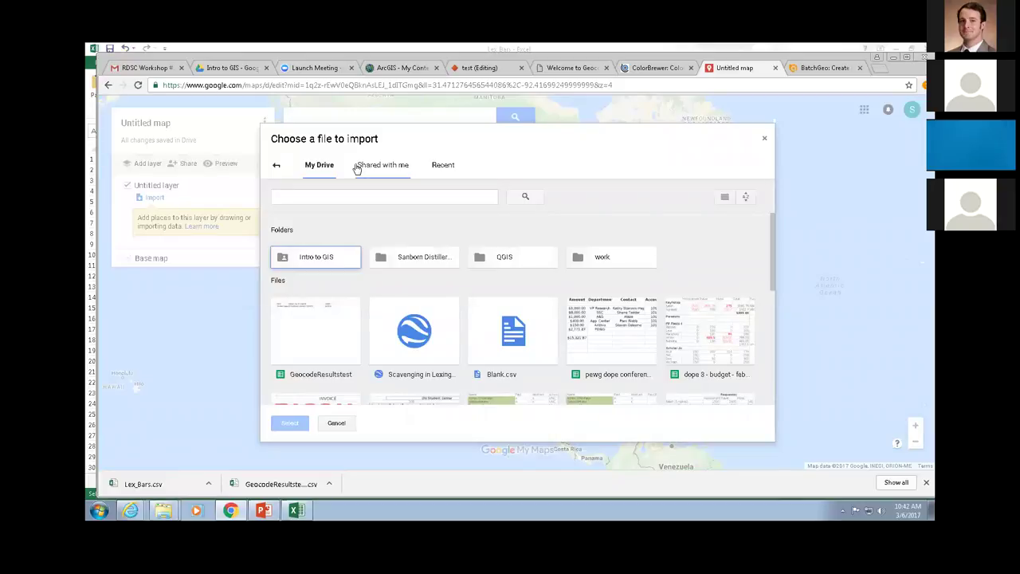
{"action": "double_click", "coordinate": [334, 264]}
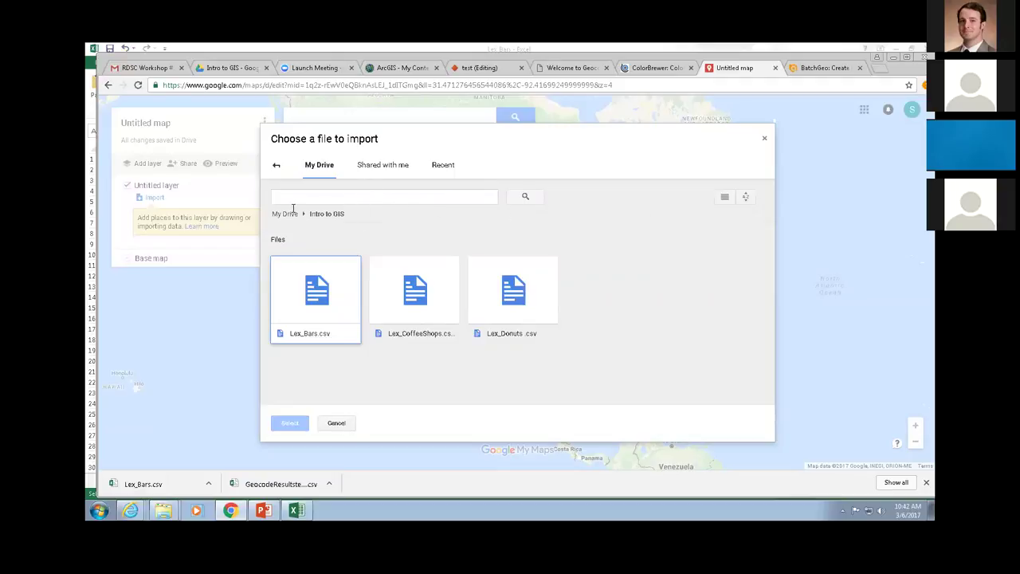
{"action": "left_click", "coordinate": [276, 166]}
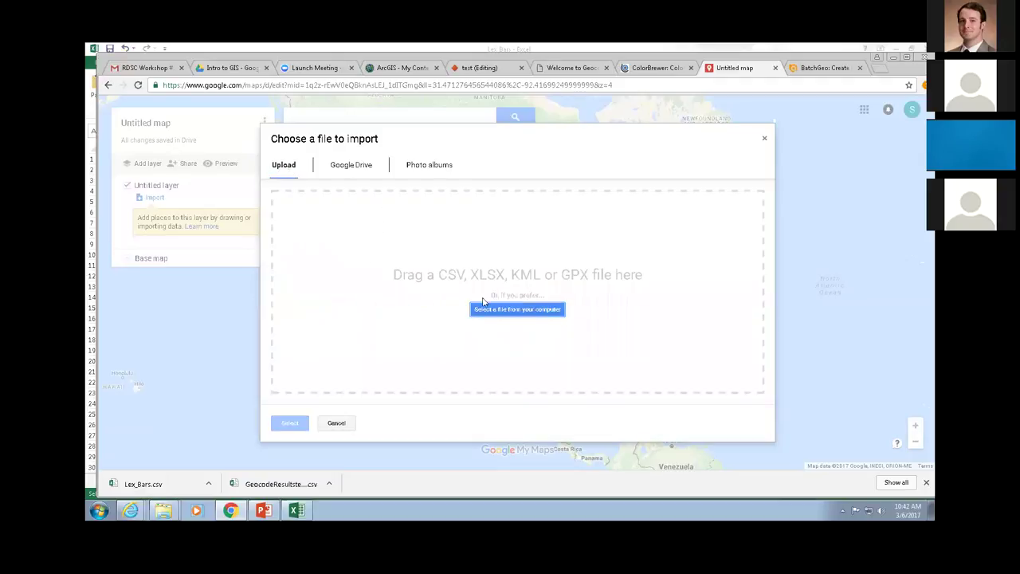
{"action": "left_click", "coordinate": [223, 69]}
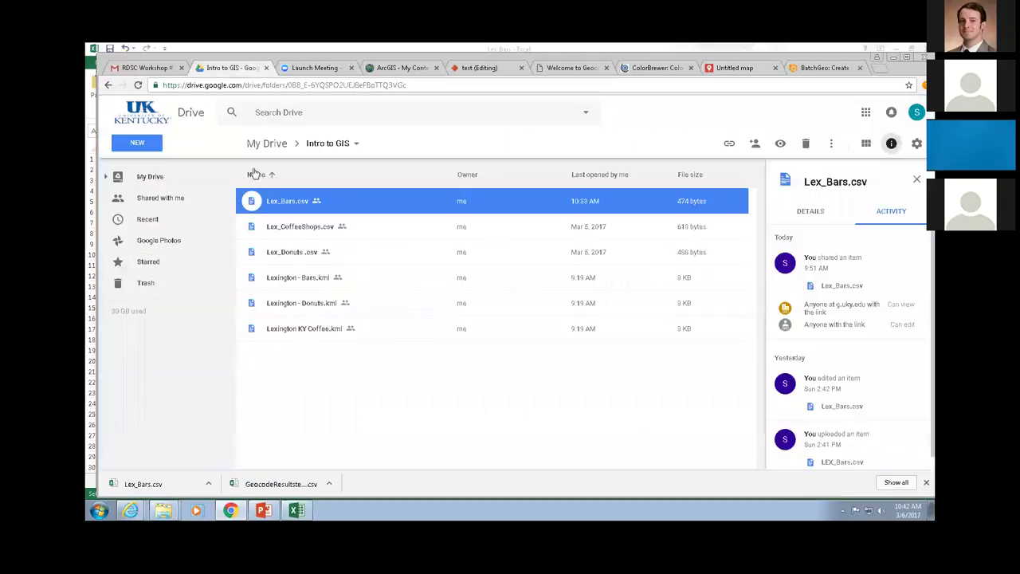
- Download Lexington - Bars.kml from Drive and return to the Untitled map's import window
{"action": "left_click", "coordinate": [317, 278]}
{"action": "double_click", "coordinate": [317, 278]}
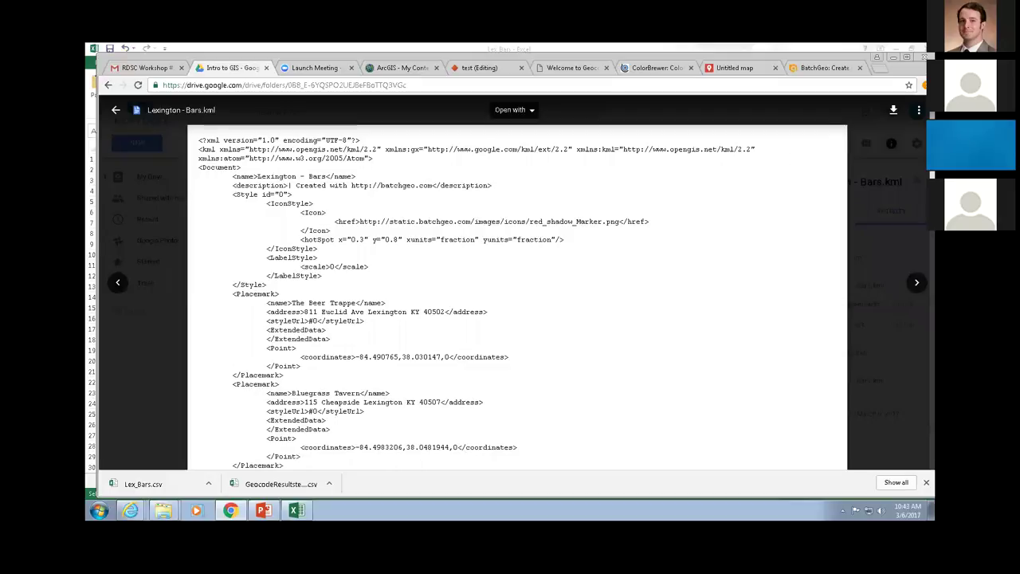
{"action": "left_click", "coordinate": [893, 110]}
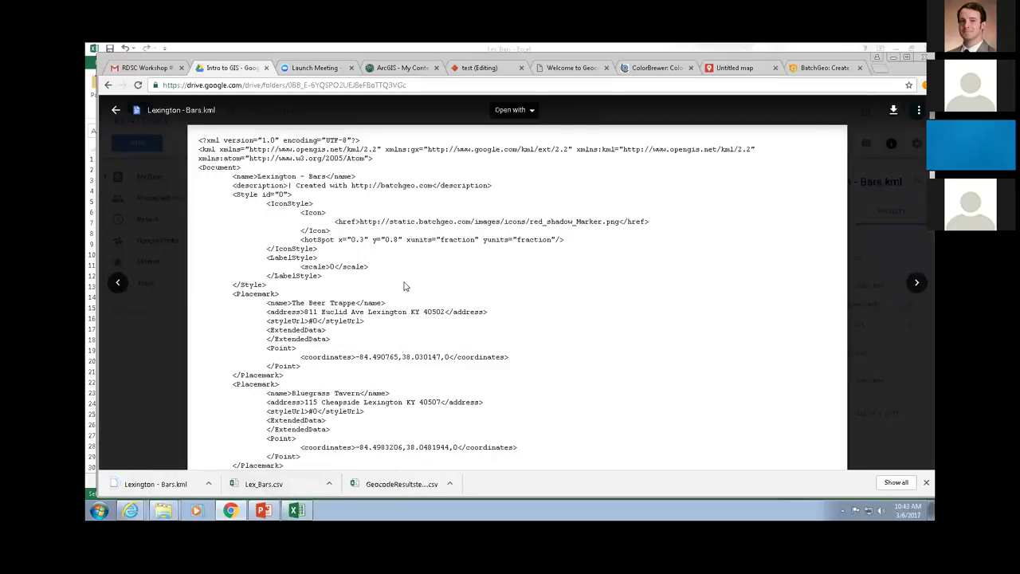
{"action": "left_click", "coordinate": [726, 70]}
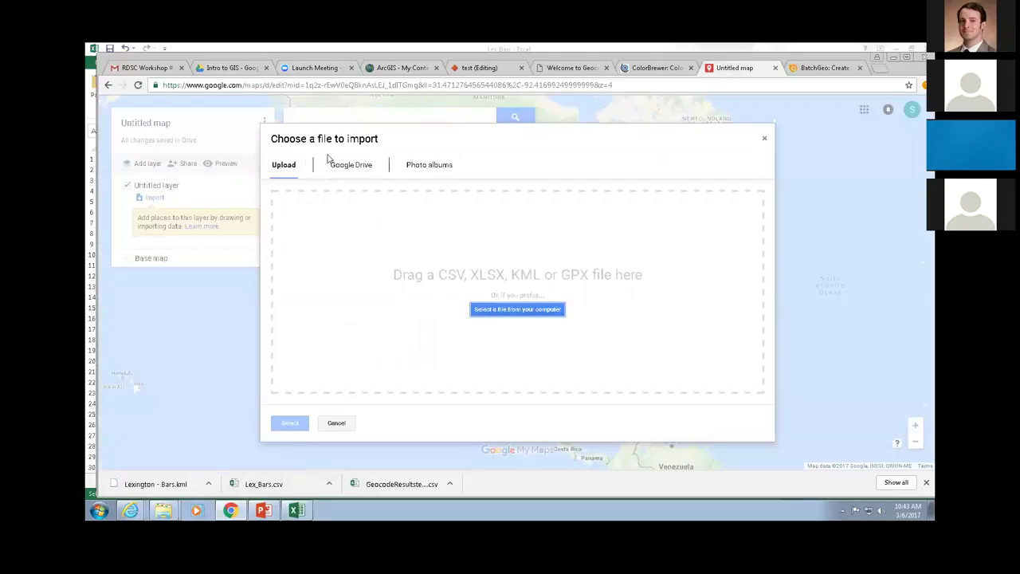
- Upload Lexington - Bars.kml from the computer's Downloads folder into the empty layer
{"action": "left_click", "coordinate": [505, 311]}
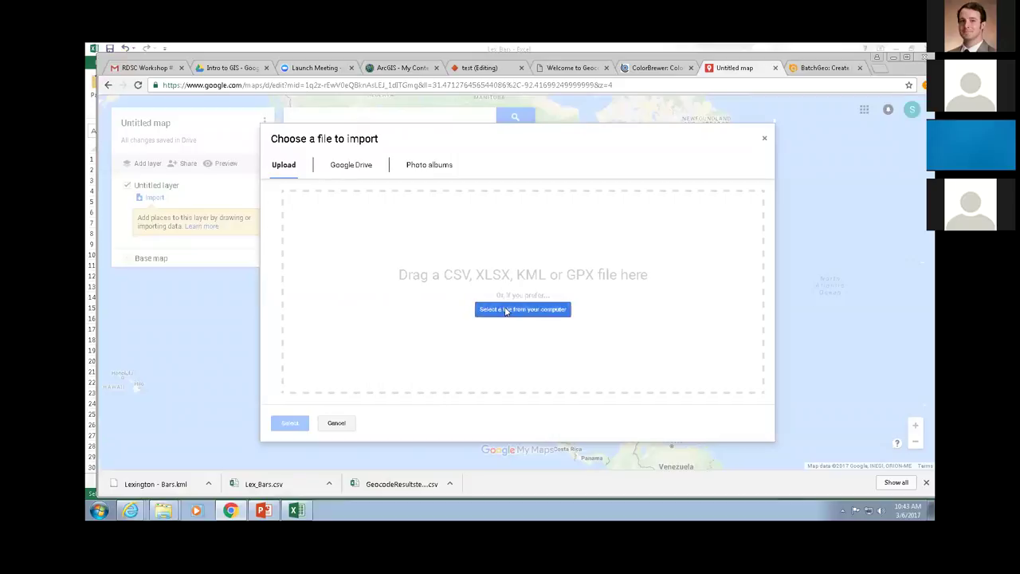
{"action": "left_click", "coordinate": [144, 137]}
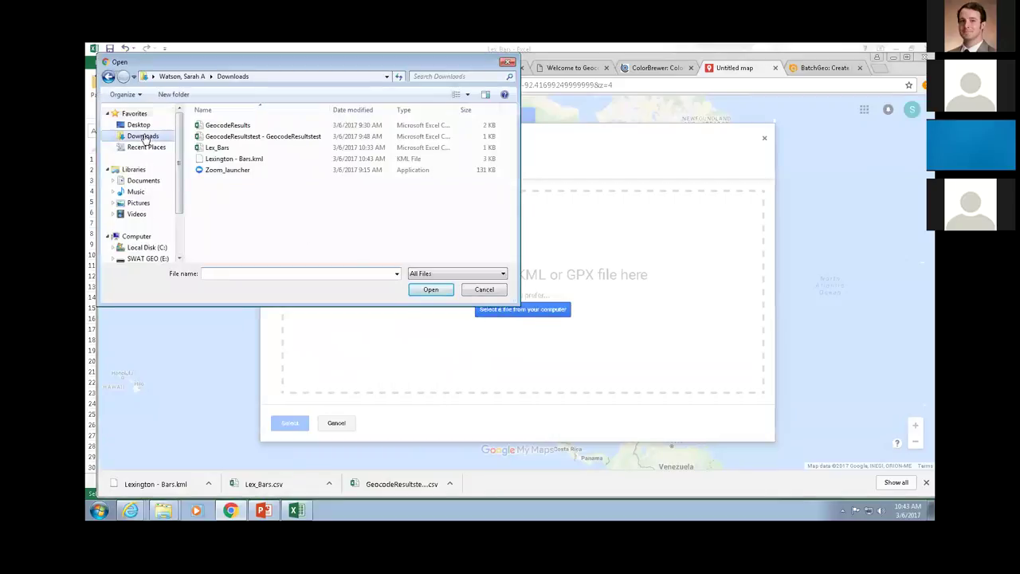
{"action": "left_click", "coordinate": [262, 162]}
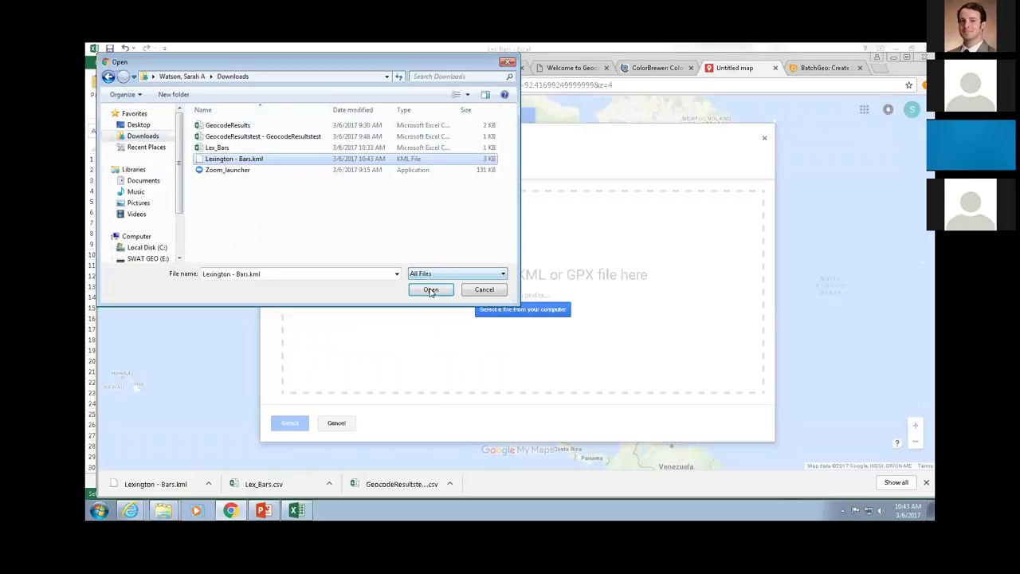
{"action": "left_click", "coordinate": [430, 289]}
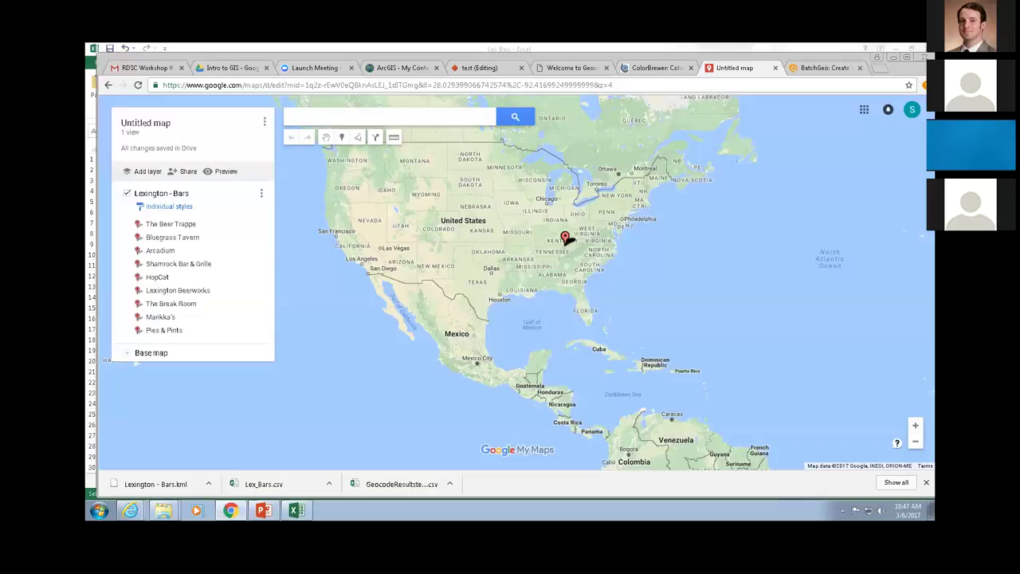
- Zoom and pan from the whole US down to street level around Lexington's nine bar markers
{"action": "key", "text": "plus"}
{"action": "key", "text": "plus"}
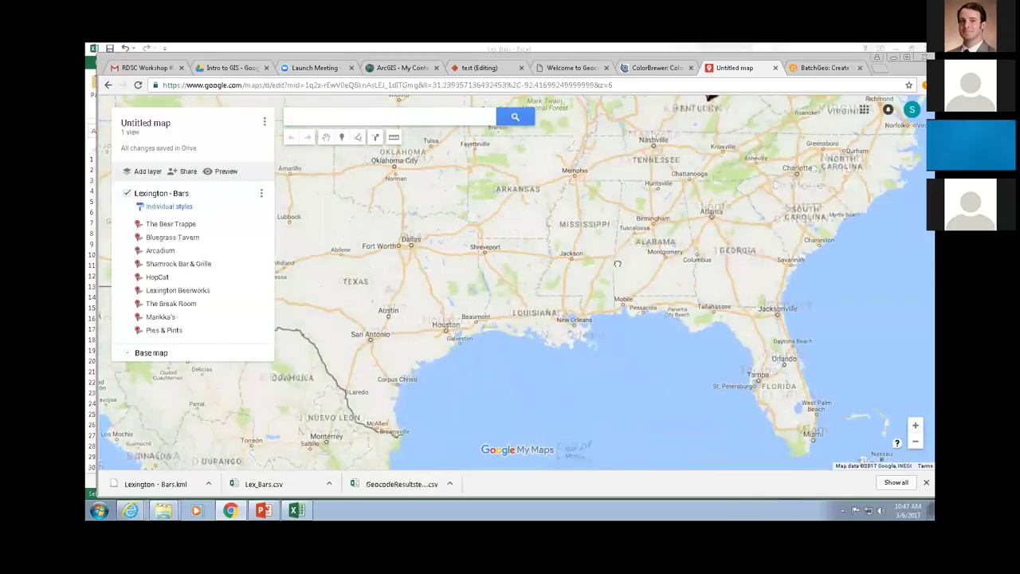
{"action": "key", "text": "Up"}
{"action": "key", "text": "Right"}
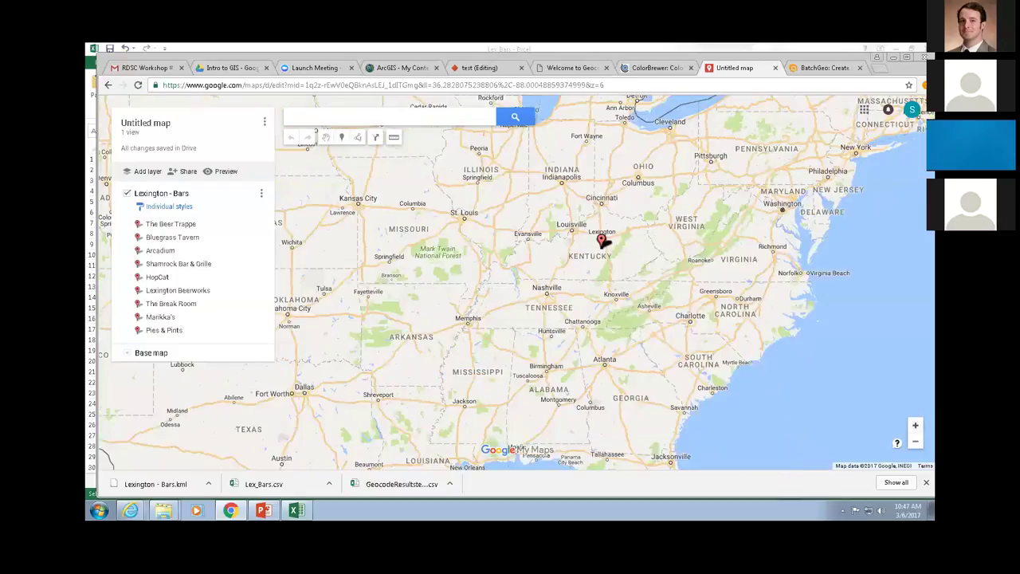
{"action": "key", "text": "plus"}
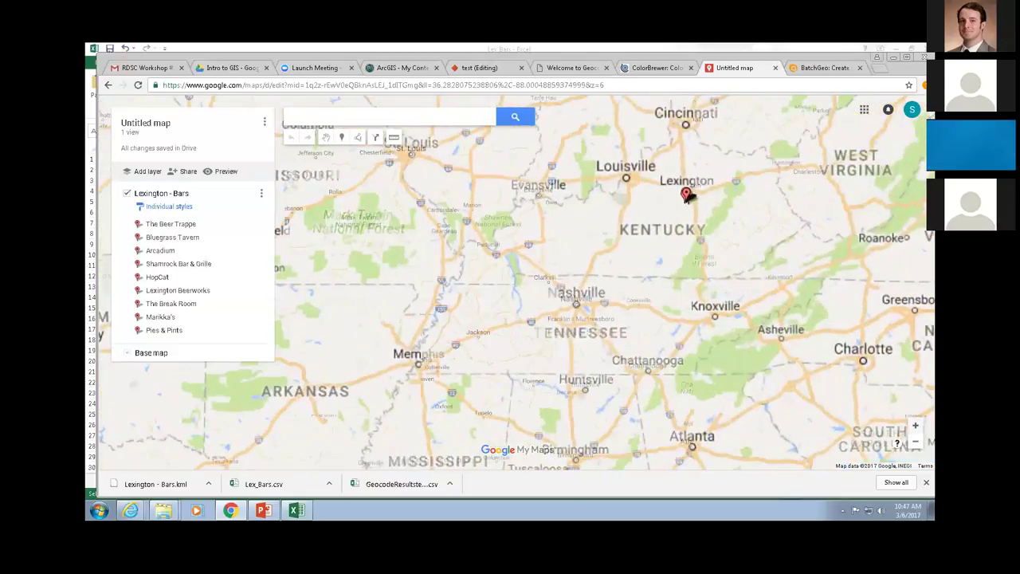
{"action": "key", "text": "plus"}
{"action": "key", "text": "plus"}
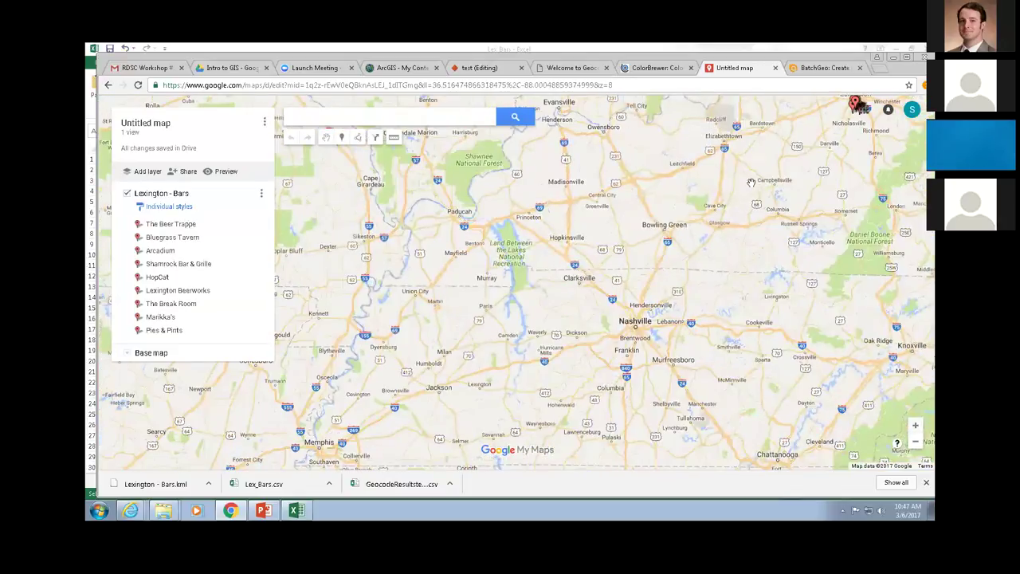
{"action": "left_click_drag", "start_coordinate": [517, 307], "coordinate": [442, 335]}
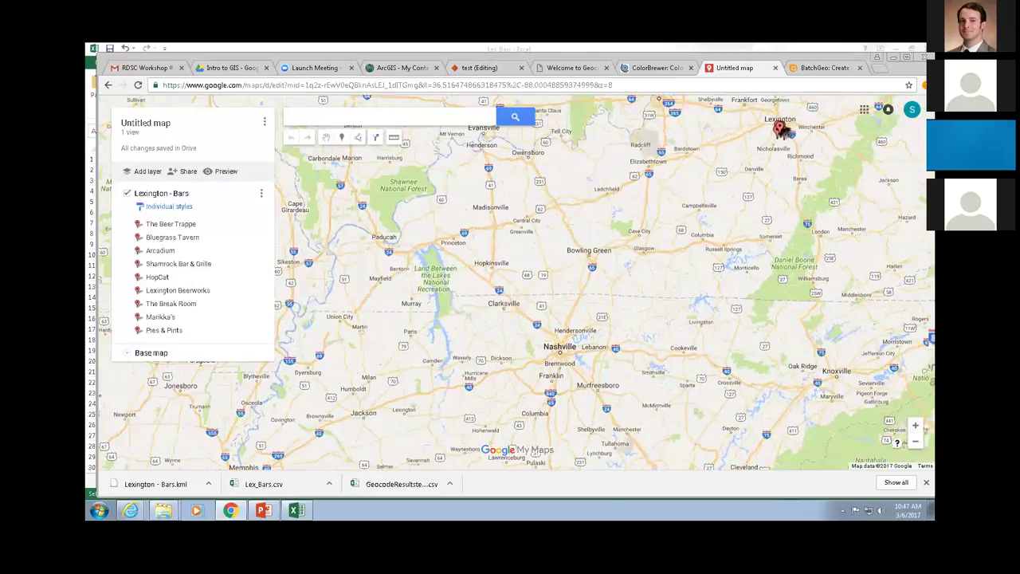
{"action": "left_click_drag", "start_coordinate": [837, 163], "coordinate": [837, 248]}
{"action": "scroll", "coordinate": [706, 351], "scroll_direction": "up", "scroll_amount": 1}
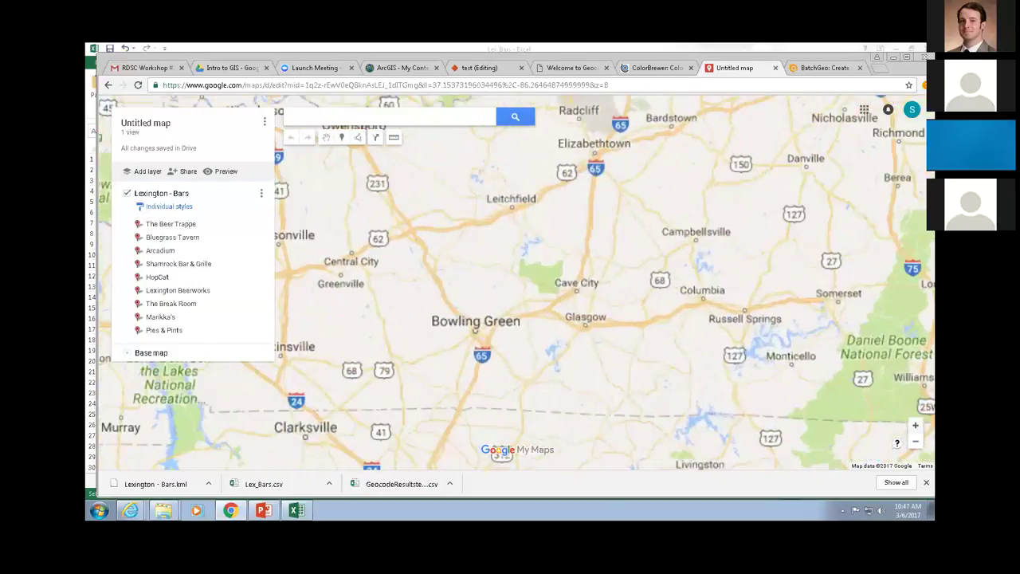
{"action": "scroll", "coordinate": [706, 345], "scroll_direction": "up", "scroll_amount": 3}
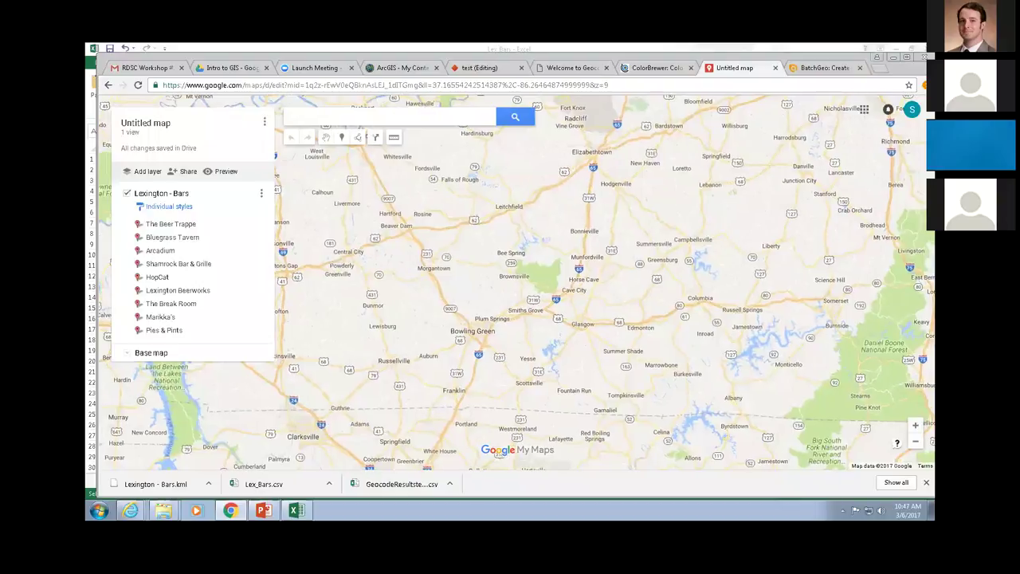
{"action": "scroll", "coordinate": [528, 277], "scroll_direction": "up", "scroll_amount": 1}
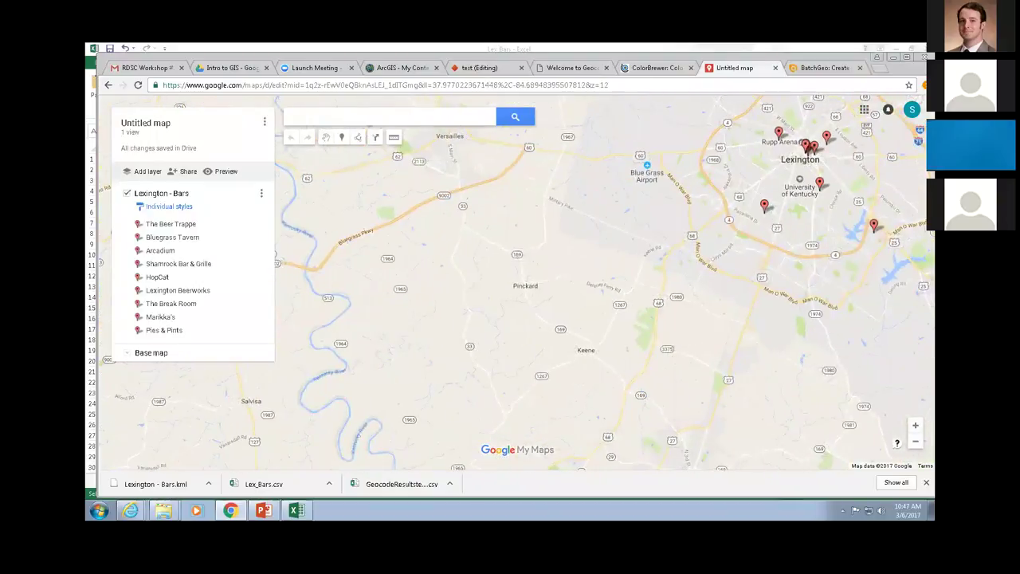
{"action": "left_click_drag", "start_coordinate": [700, 440], "coordinate": [624, 482]}
{"action": "scroll", "coordinate": [668, 207], "scroll_direction": "up", "scroll_amount": 1}
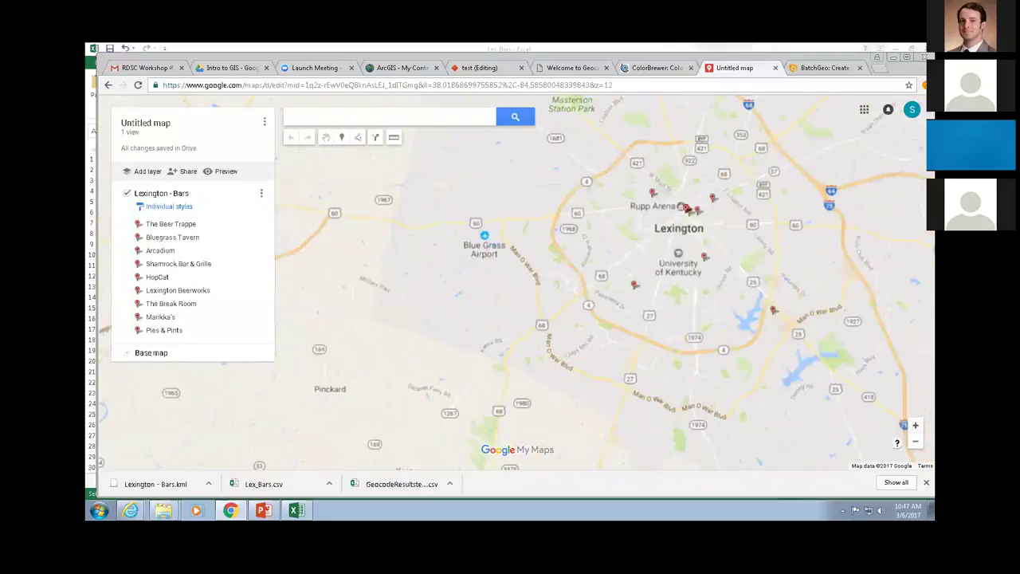
{"action": "left_click_drag", "start_coordinate": [767, 268], "coordinate": [620, 317]}
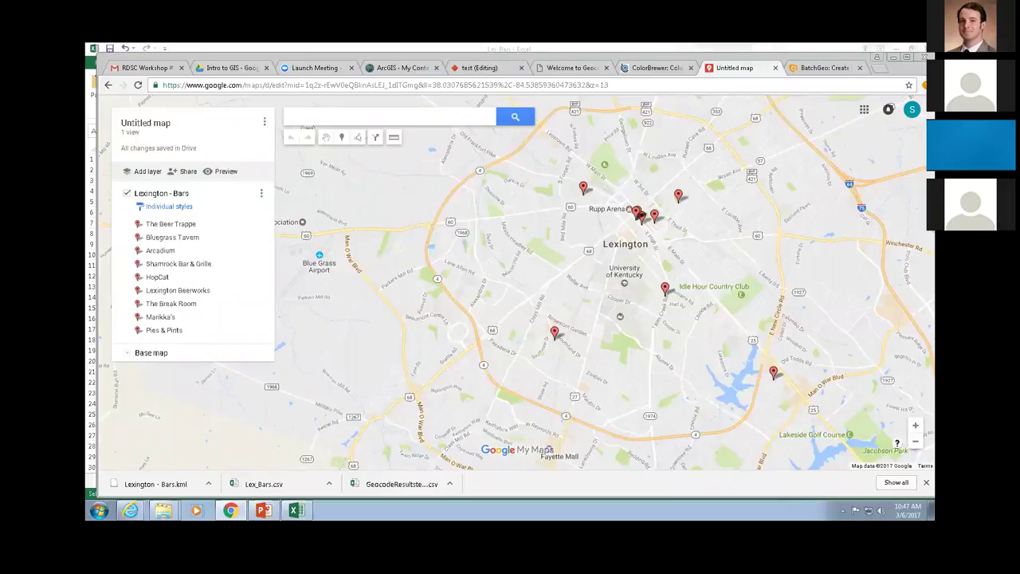
- Restyle The Beer Trappe's marker with the blue home icon from Popular icons
{"action": "left_click", "coordinate": [259, 224]}
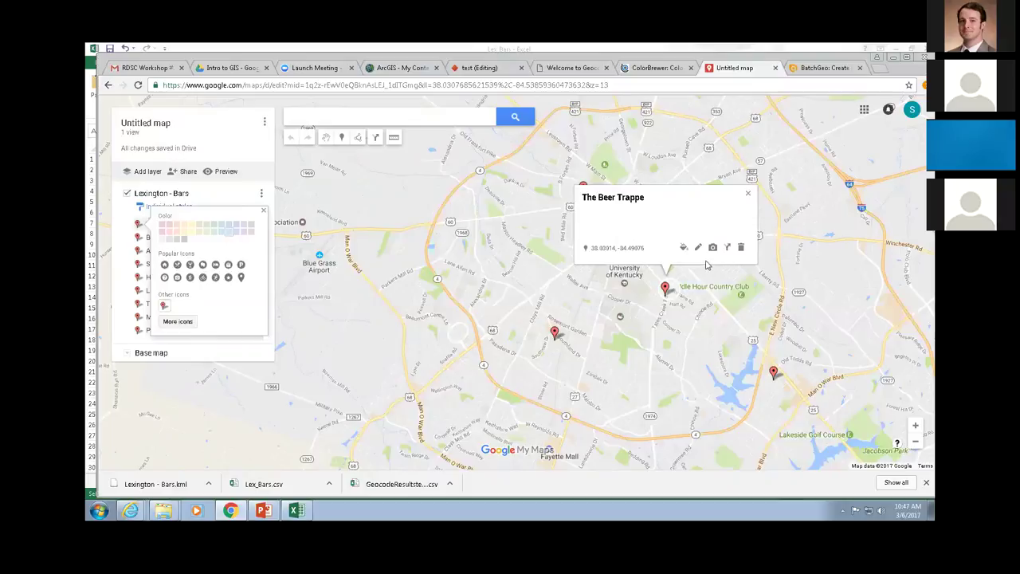
{"action": "left_click", "coordinate": [673, 256]}
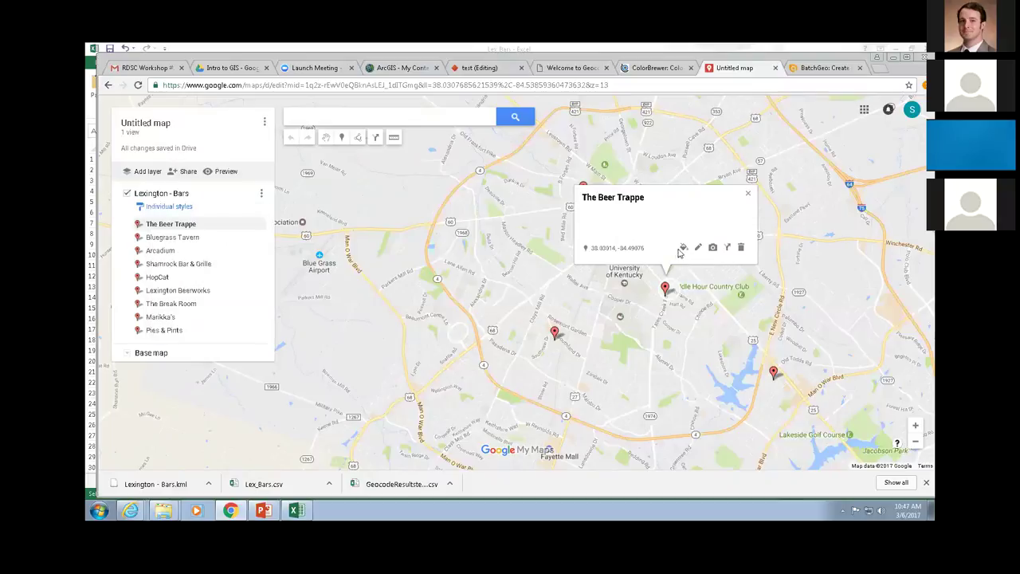
{"action": "left_click", "coordinate": [682, 248]}
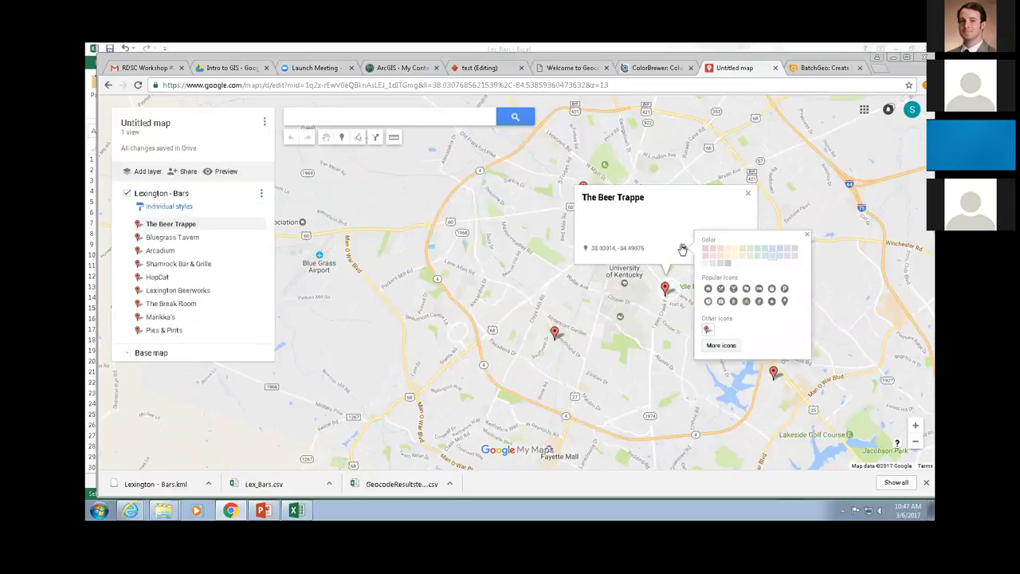
{"action": "left_click", "coordinate": [710, 289]}
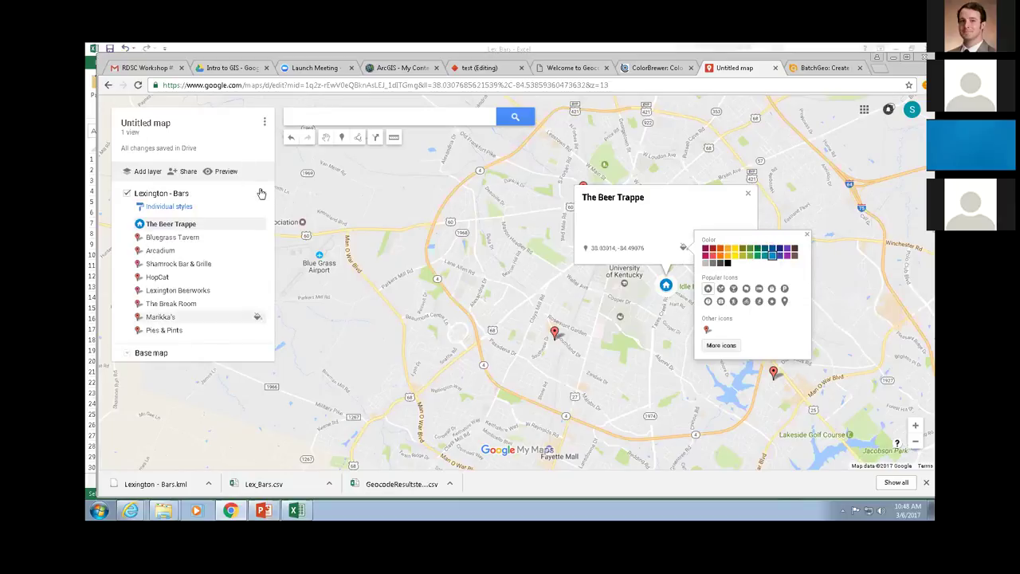
{"action": "left_click", "coordinate": [220, 205]}
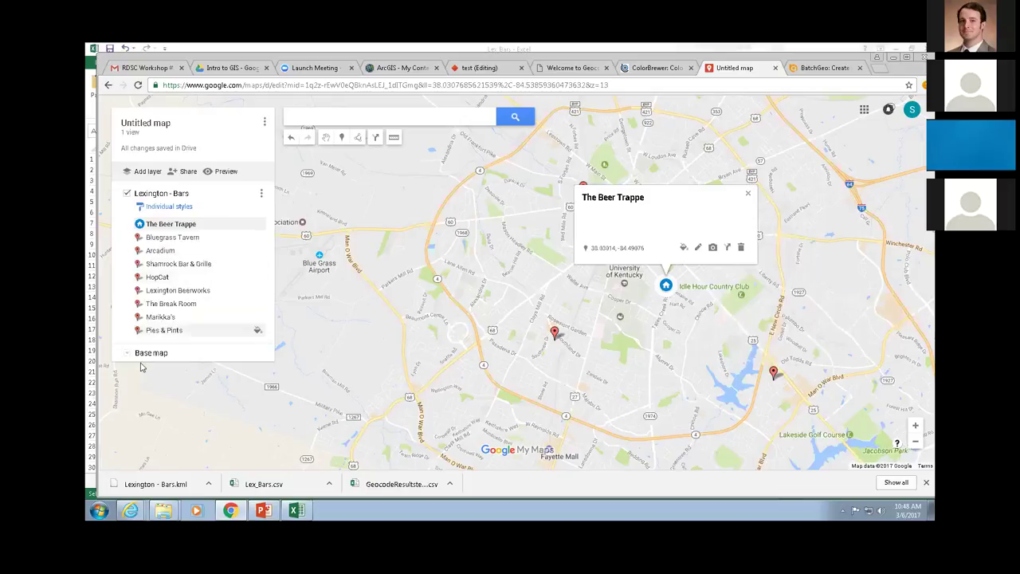
- Add a second Untitled layer beneath Lexington - Bars and show the base map thumbnails
{"action": "left_click", "coordinate": [142, 171]}
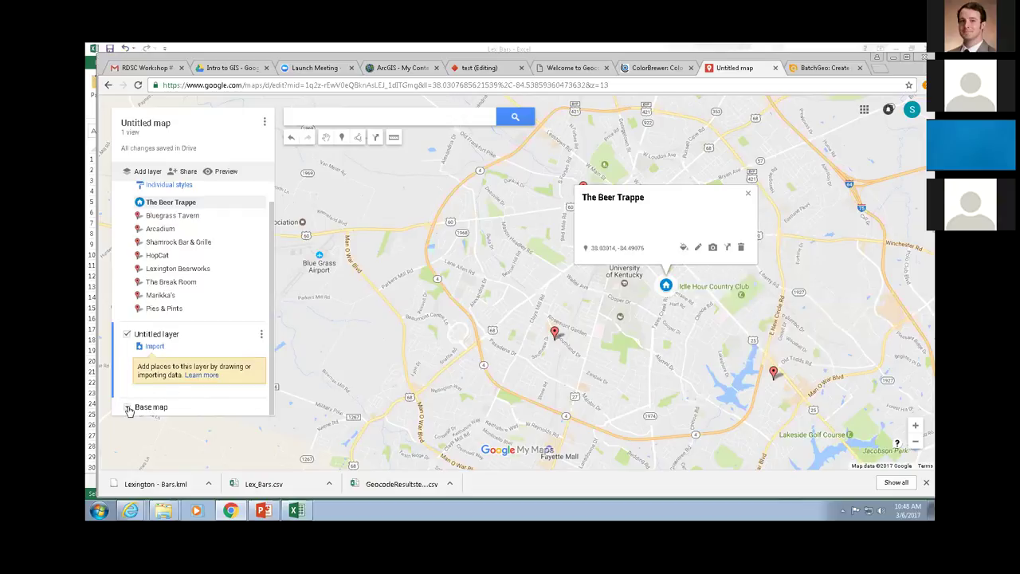
{"action": "left_click", "coordinate": [128, 408]}
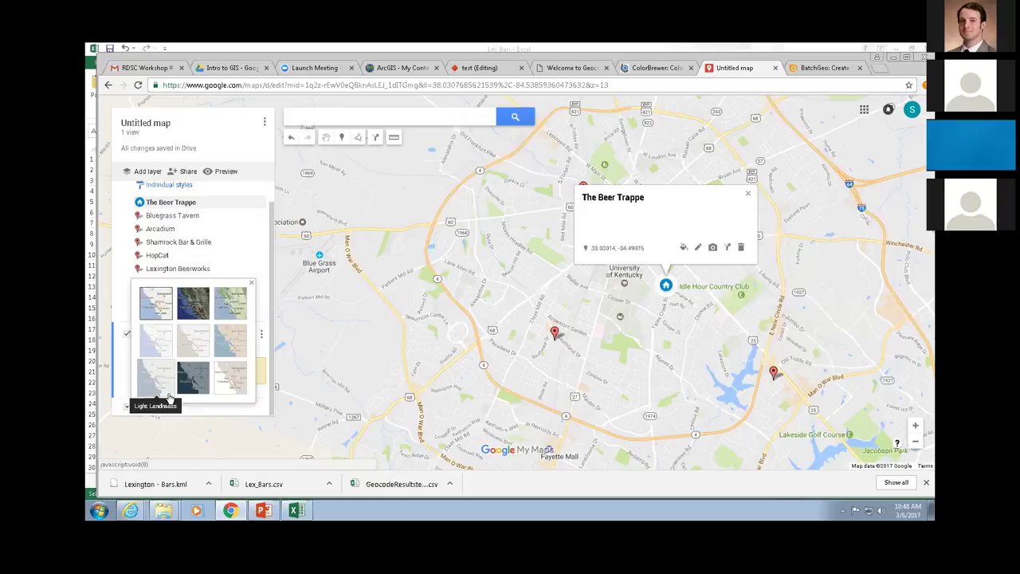
- Dismiss the base map thumbnails without changing the style and scroll the layers panel up
{"action": "left_click", "coordinate": [252, 284]}
{"action": "scroll", "coordinate": [236, 267], "scroll_direction": "up", "scroll_amount": 2}
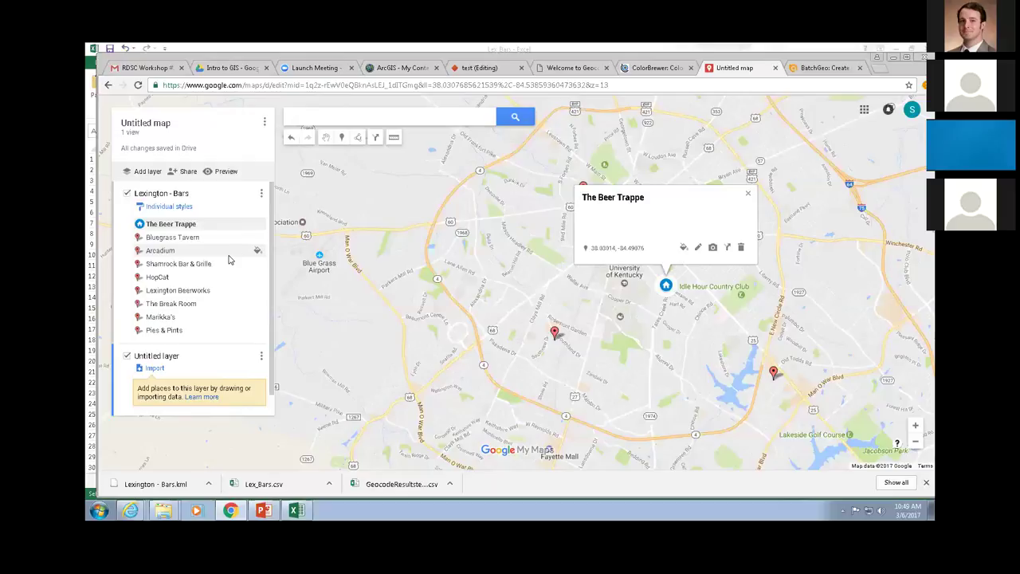
- Show the Lexington - Bars layer menu with Rename, Delete this layer and Open data table
{"action": "left_click", "coordinate": [262, 194]}
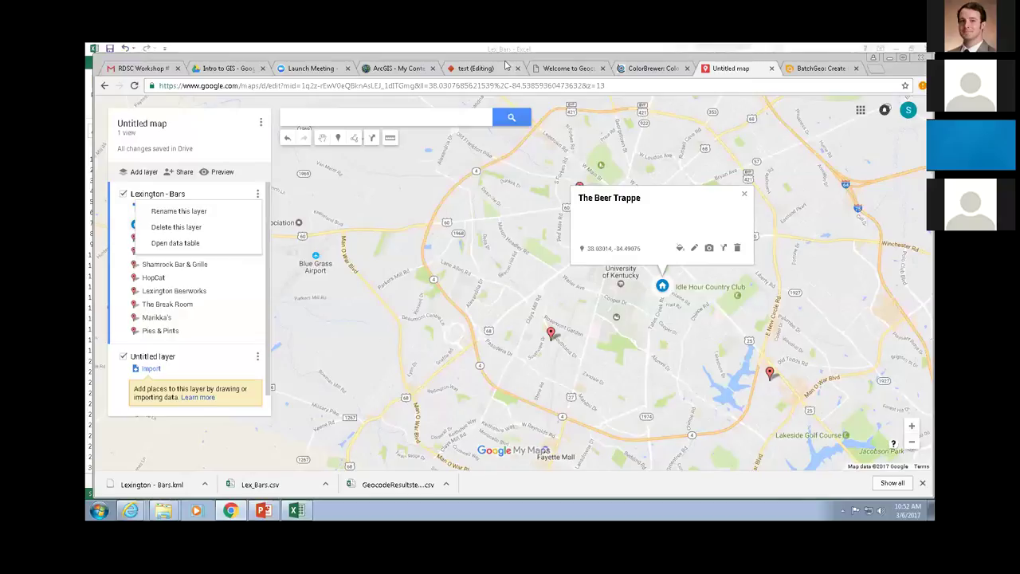
- Close the layer menu and bring up PowerPoint on the 'Don't reinvent the wheel' slide
{"action": "left_click", "coordinate": [267, 275]}
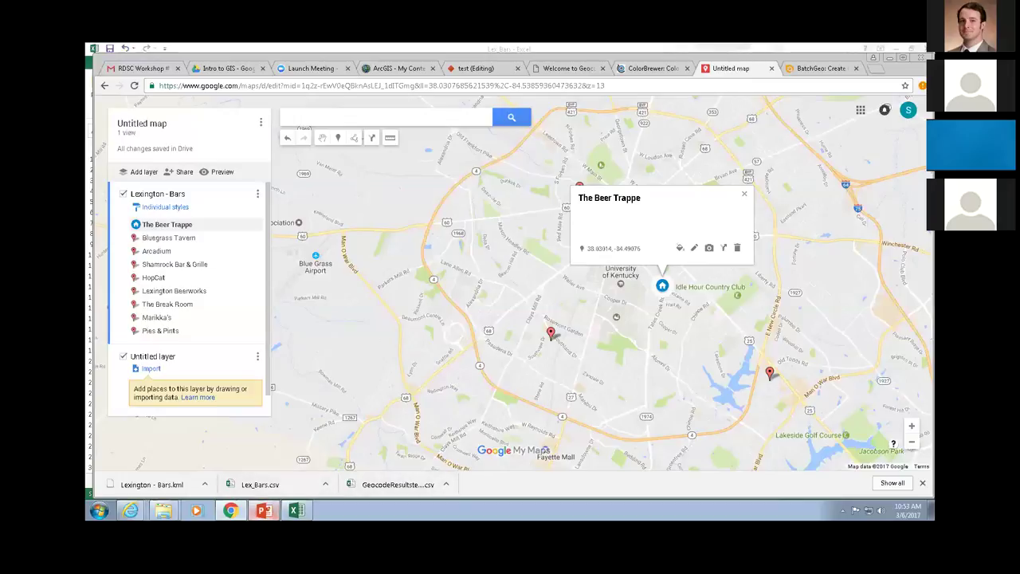
{"action": "left_click", "coordinate": [262, 511]}
{"action": "scroll", "coordinate": [149, 319], "scroll_direction": "down", "scroll_amount": 3}
{"action": "scroll", "coordinate": [120, 348], "scroll_direction": "down", "scroll_amount": 2}
{"action": "scroll", "coordinate": [140, 327], "scroll_direction": "up", "scroll_amount": 4}
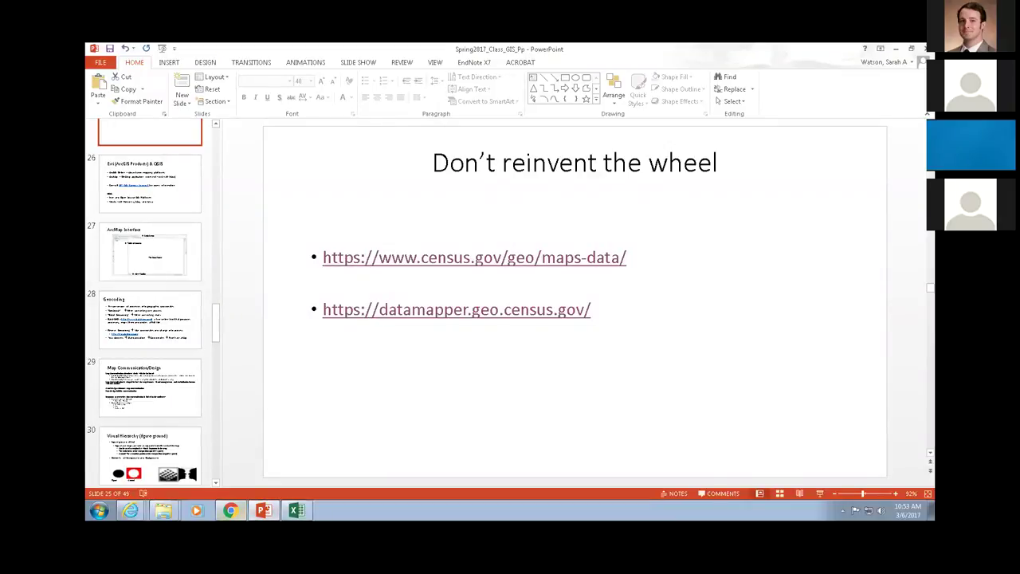
- Minimise PowerPoint and go back to the owned-maps list in Google My Maps
{"action": "left_click", "coordinate": [263, 511]}
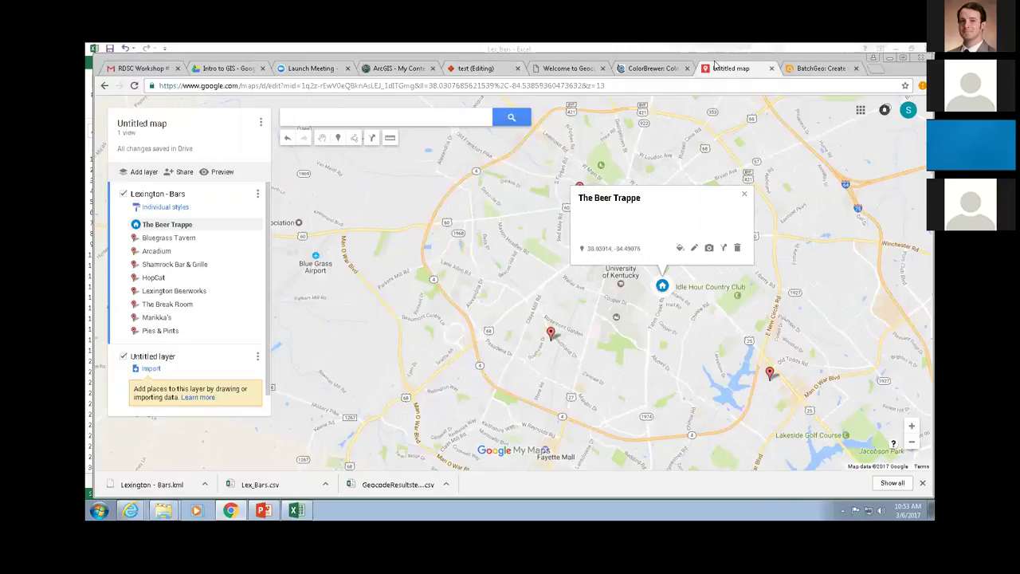
{"action": "left_click", "coordinate": [105, 86]}
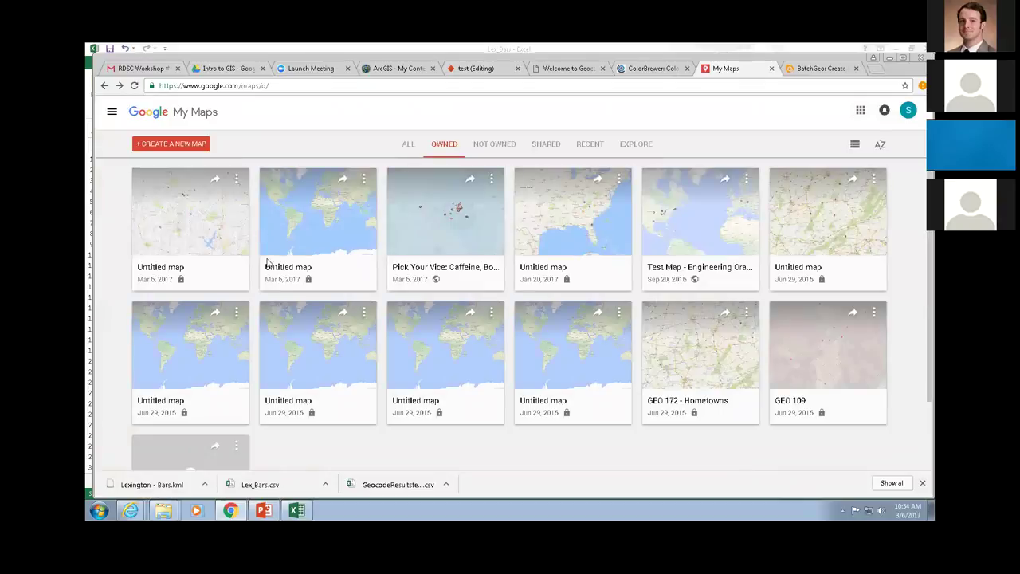
- Open the Pick Your Vice map and scroll through its Coffee Shops and Bars layers
{"action": "left_click", "coordinate": [493, 243]}
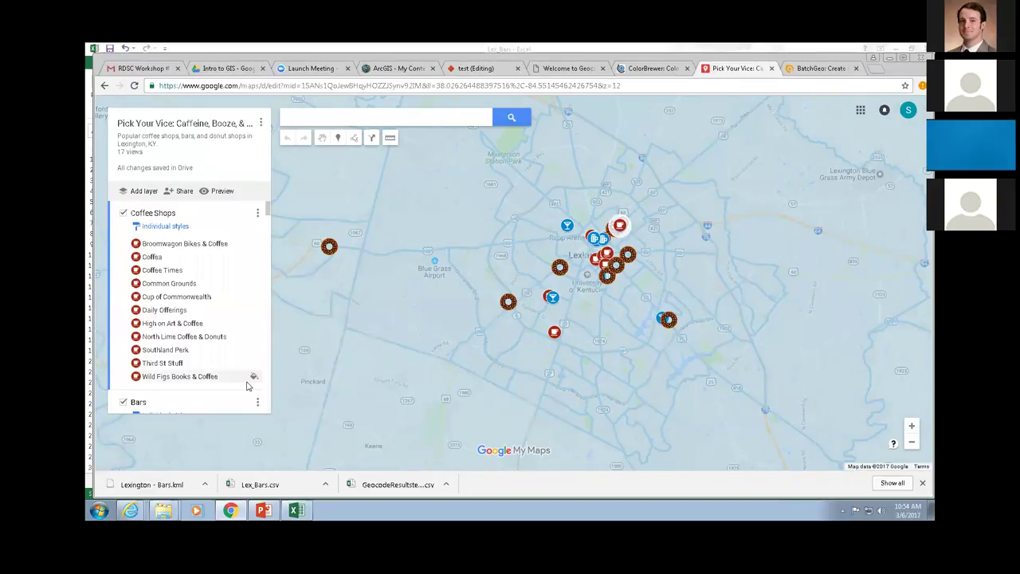
{"action": "scroll", "coordinate": [246, 387], "scroll_direction": "down", "scroll_amount": 6}
{"action": "scroll", "coordinate": [258, 398], "scroll_direction": "down", "scroll_amount": 10}
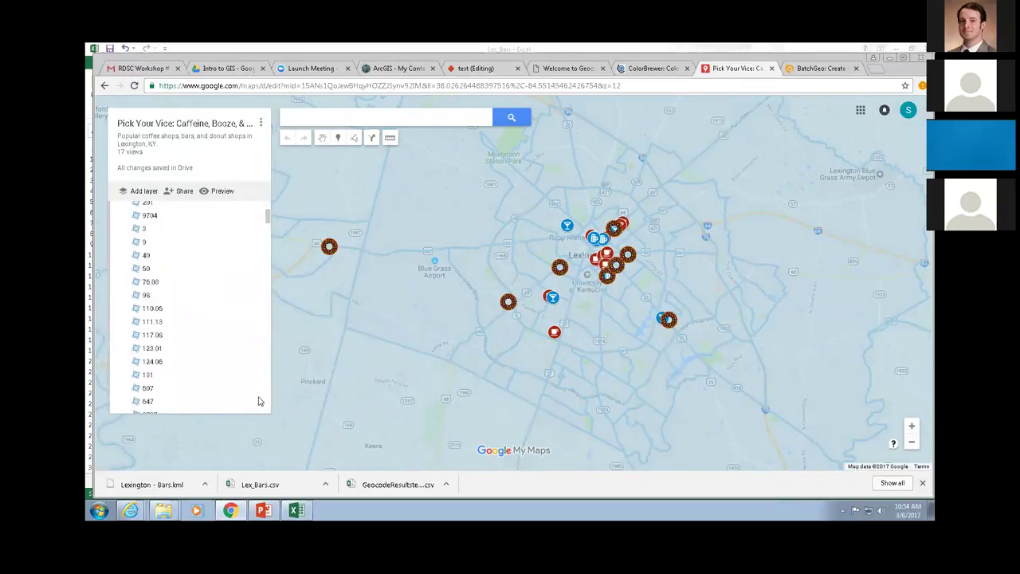
{"action": "left_click_drag", "start_coordinate": [270, 227], "coordinate": [268, 198]}
{"action": "scroll", "coordinate": [264, 205], "scroll_direction": "down", "scroll_amount": 3}
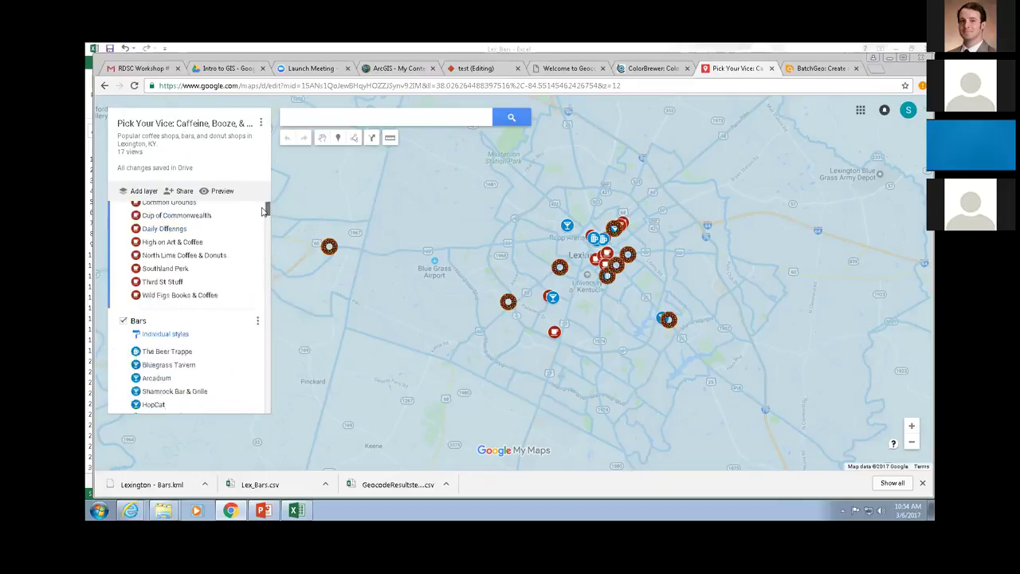
{"action": "scroll", "coordinate": [247, 314], "scroll_direction": "down", "scroll_amount": 10}
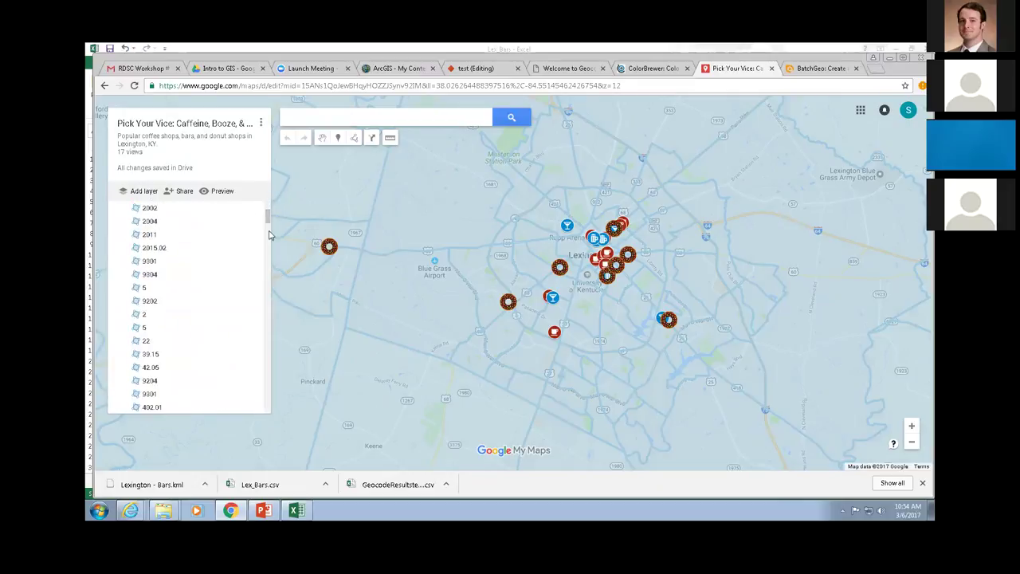
{"action": "left_click_drag", "start_coordinate": [269, 220], "coordinate": [274, 412]}
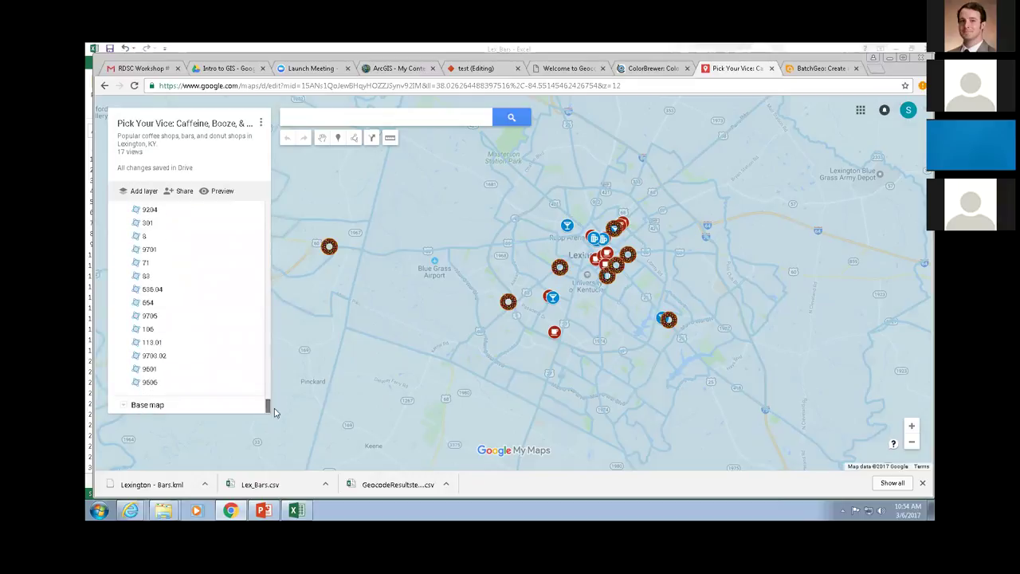
- Switch the map's base map to the light style
{"action": "left_click", "coordinate": [137, 407]}
{"action": "left_click", "coordinate": [189, 343]}
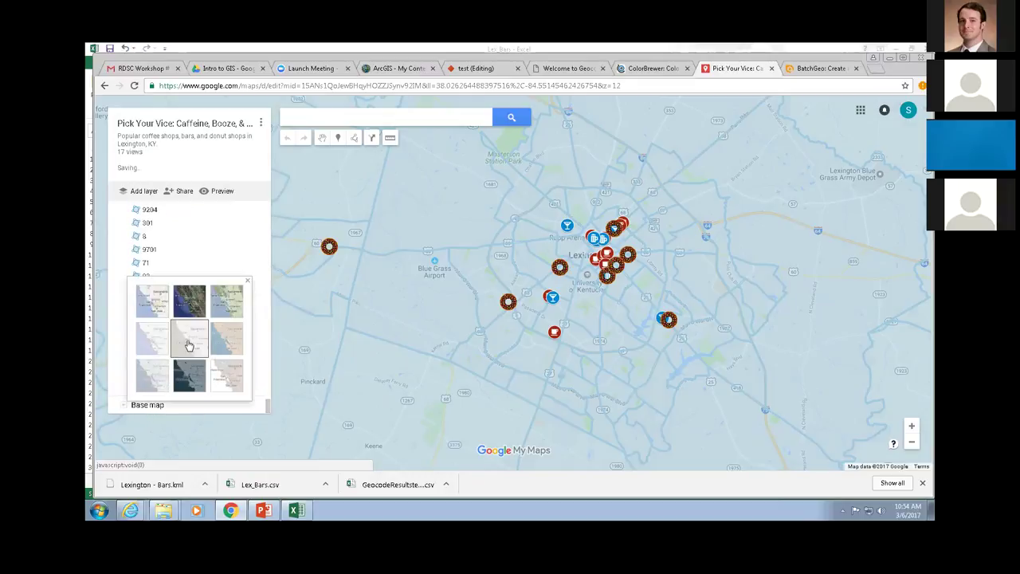
{"action": "scroll", "coordinate": [227, 255], "scroll_direction": "up", "scroll_amount": 1}
{"action": "scroll", "coordinate": [233, 270], "scroll_direction": "up", "scroll_amount": 2}
{"action": "scroll", "coordinate": [239, 267], "scroll_direction": "up", "scroll_amount": 3}
{"action": "scroll", "coordinate": [247, 267], "scroll_direction": "up", "scroll_amount": 2}
{"action": "scroll", "coordinate": [247, 267], "scroll_direction": "up", "scroll_amount": 4}
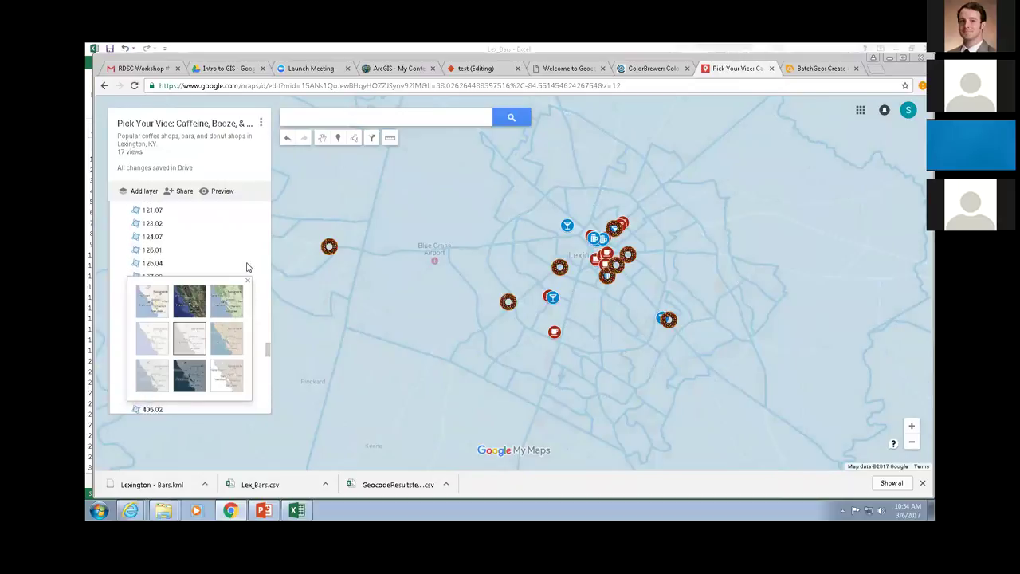
{"action": "scroll", "coordinate": [247, 267], "scroll_direction": "up", "scroll_amount": 2}
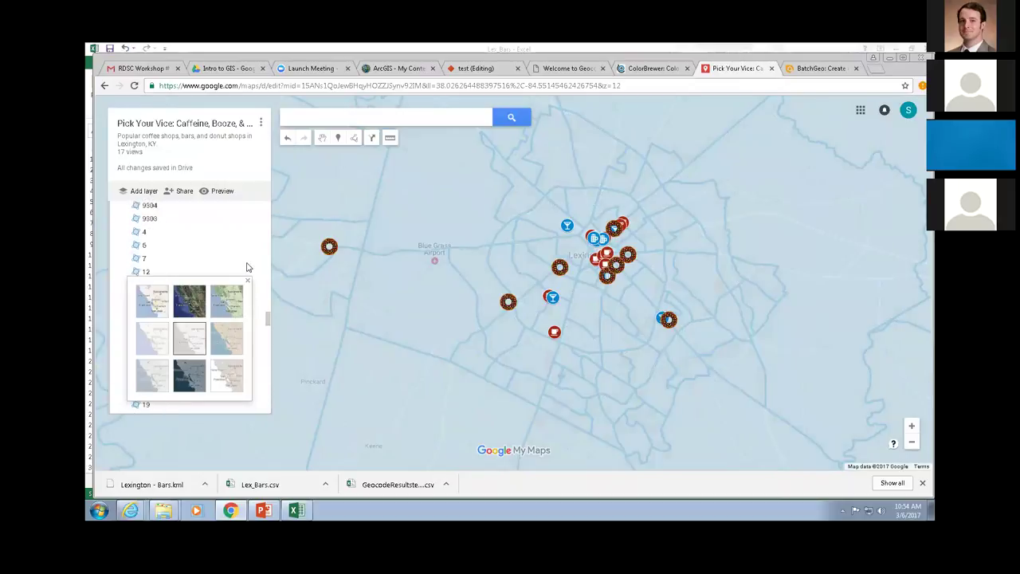
{"action": "scroll", "coordinate": [247, 267], "scroll_direction": "up", "scroll_amount": 5}
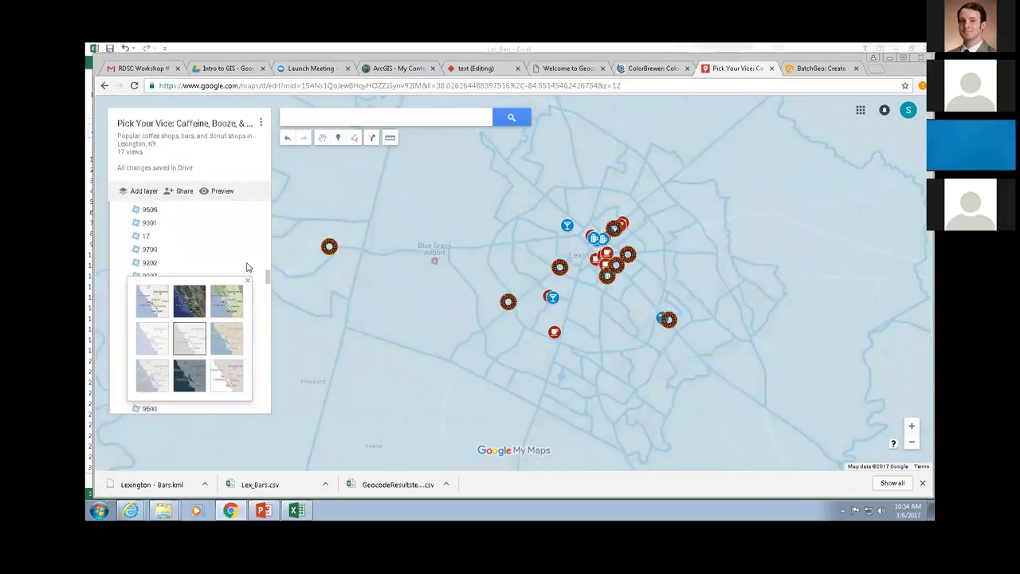
{"action": "scroll", "coordinate": [248, 267], "scroll_direction": "up", "scroll_amount": 6}
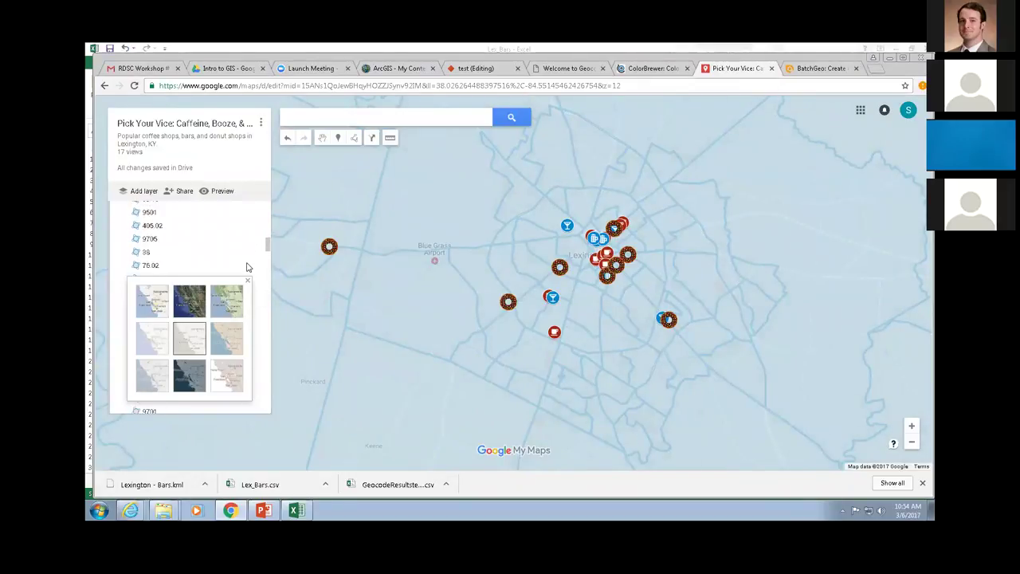
{"action": "scroll", "coordinate": [247, 267], "scroll_direction": "up", "scroll_amount": 5}
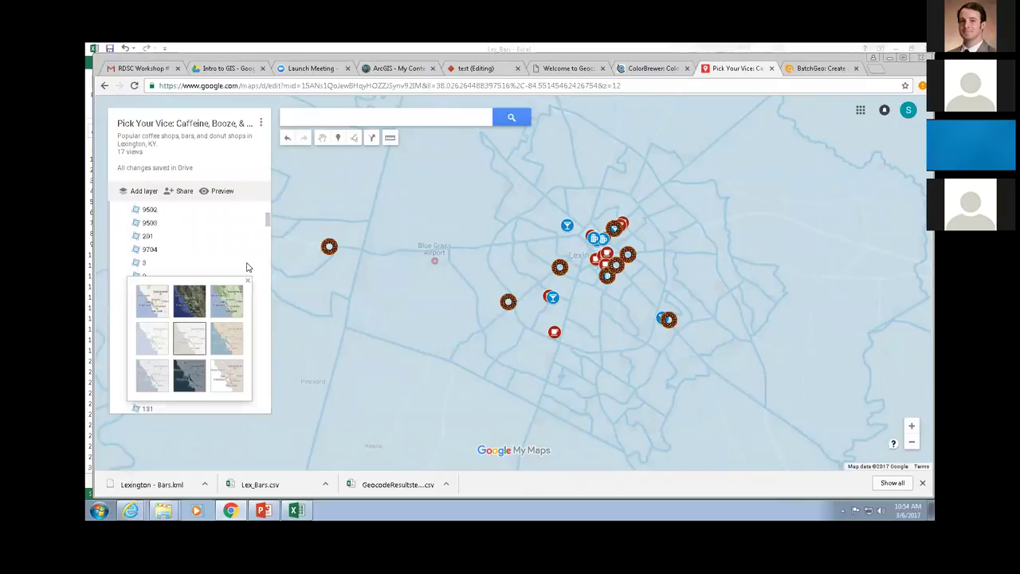
{"action": "scroll", "coordinate": [248, 267], "scroll_direction": "up", "scroll_amount": 5}
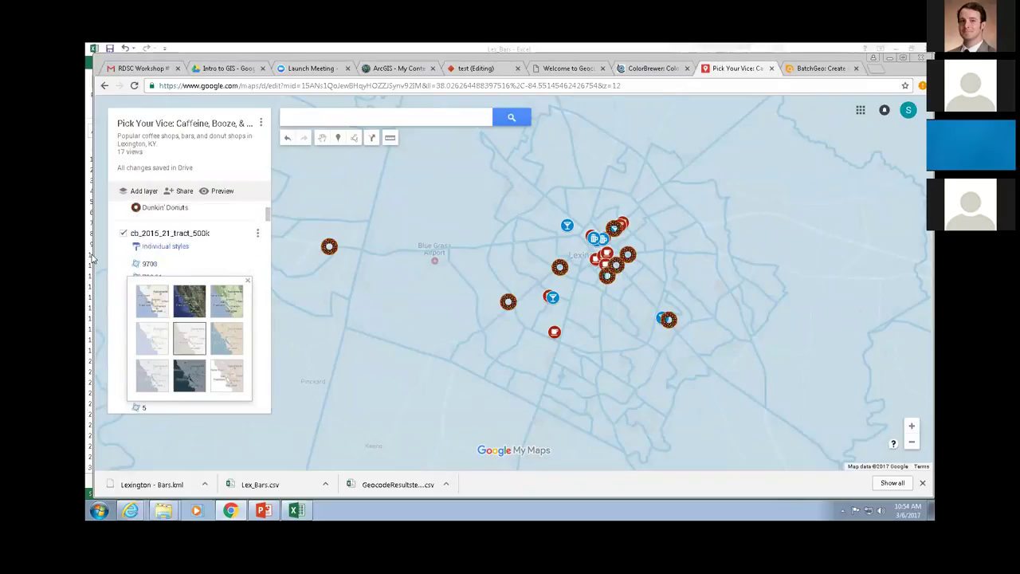
- Hide the cb_2015_21_tract_500k census tract layer so only the markers remain
{"action": "left_click", "coordinate": [123, 271]}
{"action": "left_click", "coordinate": [123, 272]}
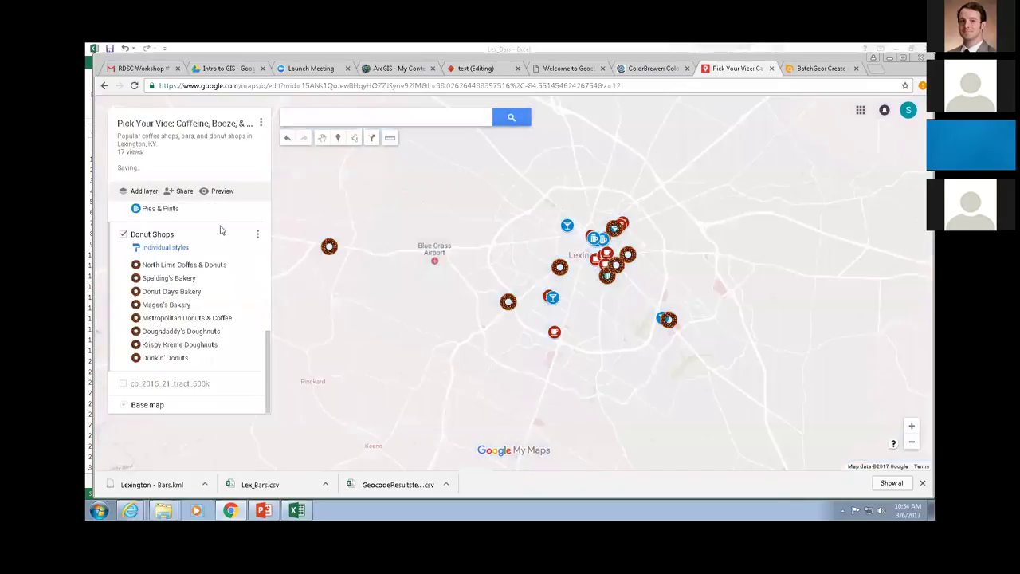
{"action": "left_click_drag", "start_coordinate": [272, 350], "coordinate": [257, 205]}
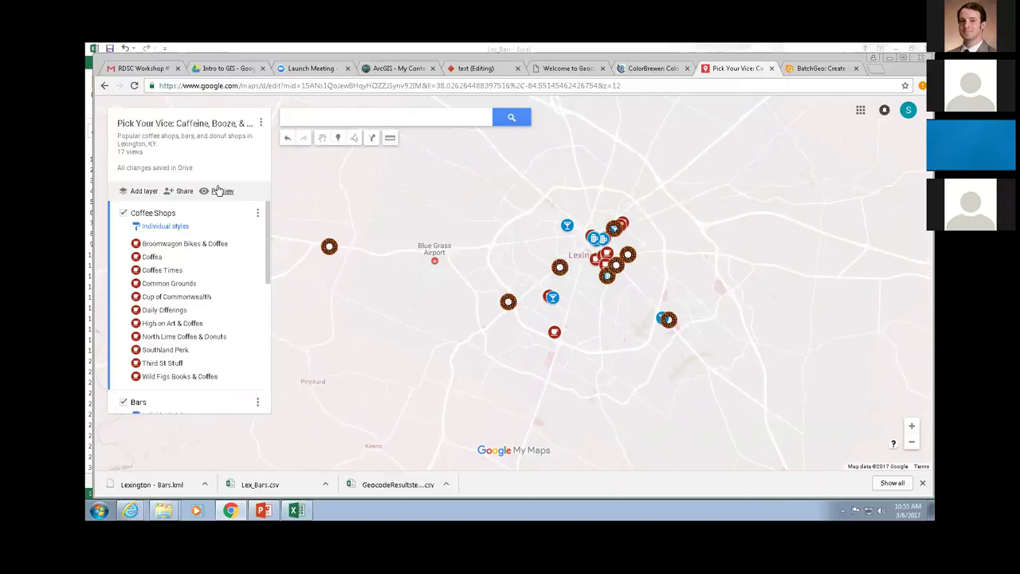
- Preview the Pick Your Vice map in view-only mode and list the nine bars in the Bars layer
{"action": "left_click", "coordinate": [220, 191]}
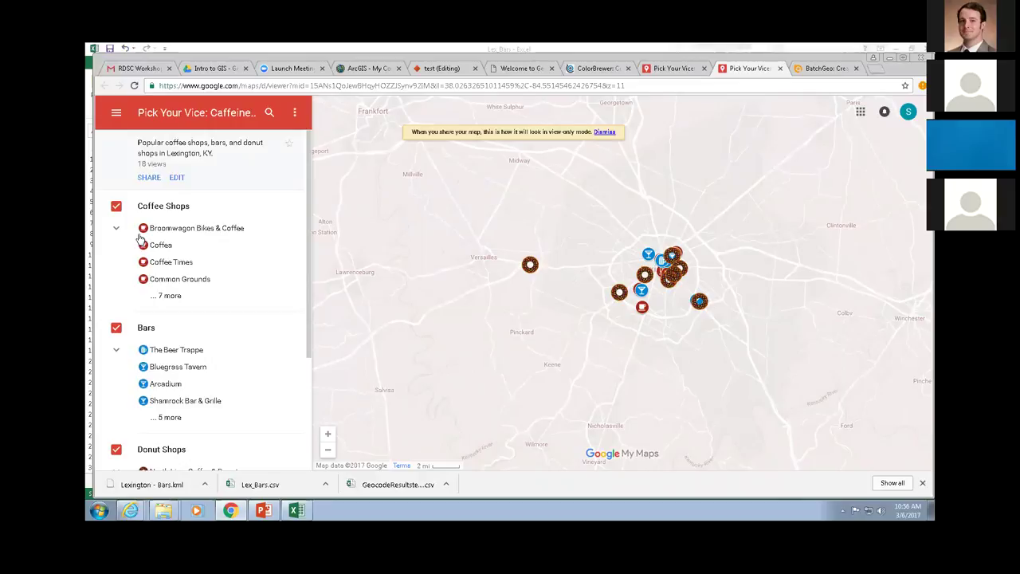
{"action": "scroll", "coordinate": [135, 255], "scroll_direction": "down", "scroll_amount": 2}
{"action": "left_click", "coordinate": [168, 258]}
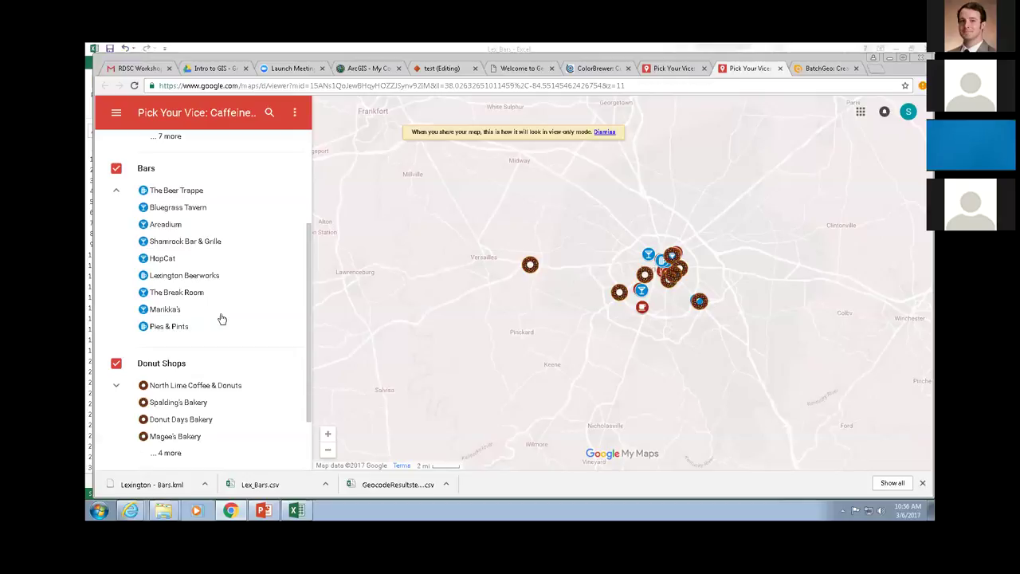
{"action": "scroll", "coordinate": [271, 338], "scroll_direction": "down", "scroll_amount": 2}
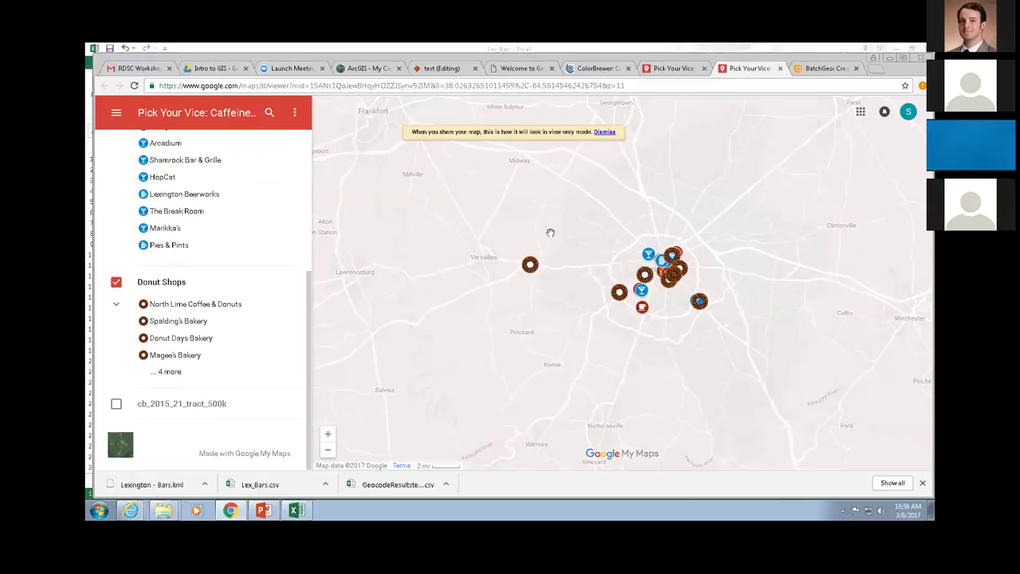
- Zoom in near Blue Grass Airport and show the Doughdaddy's Doughnuts marker's details
{"action": "scroll", "coordinate": [531, 271], "scroll_direction": "up", "scroll_amount": 1}
{"action": "scroll", "coordinate": [529, 277], "scroll_direction": "up", "scroll_amount": 2}
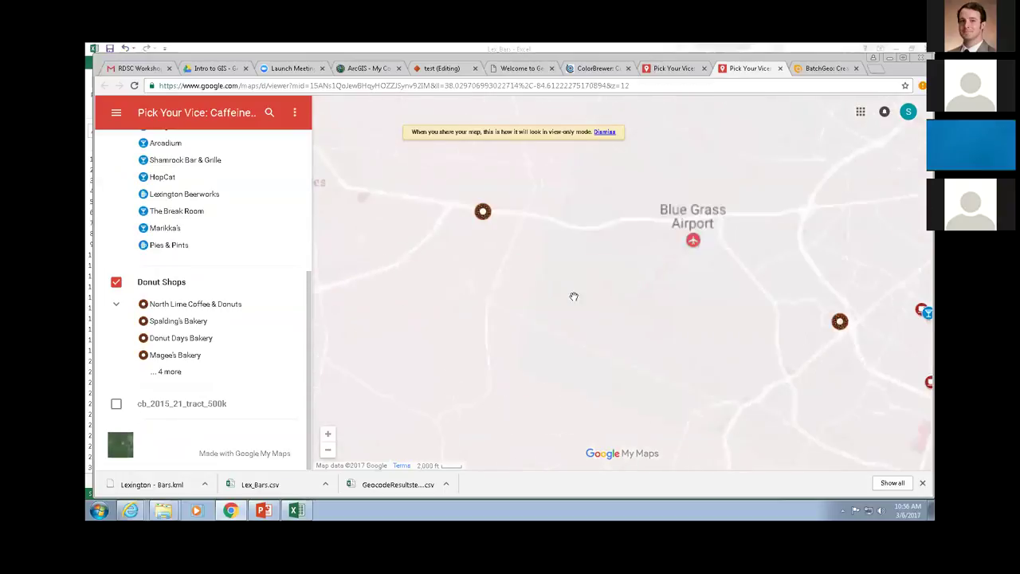
{"action": "left_click_drag", "start_coordinate": [458, 200], "coordinate": [592, 248]}
{"action": "scroll", "coordinate": [606, 250], "scroll_direction": "up", "scroll_amount": 2}
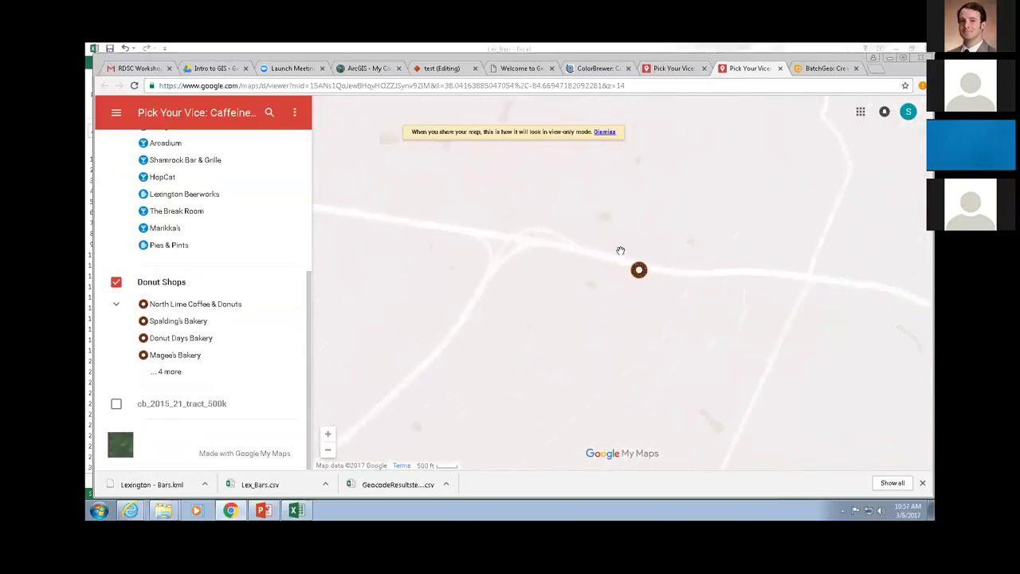
{"action": "left_click", "coordinate": [639, 270]}
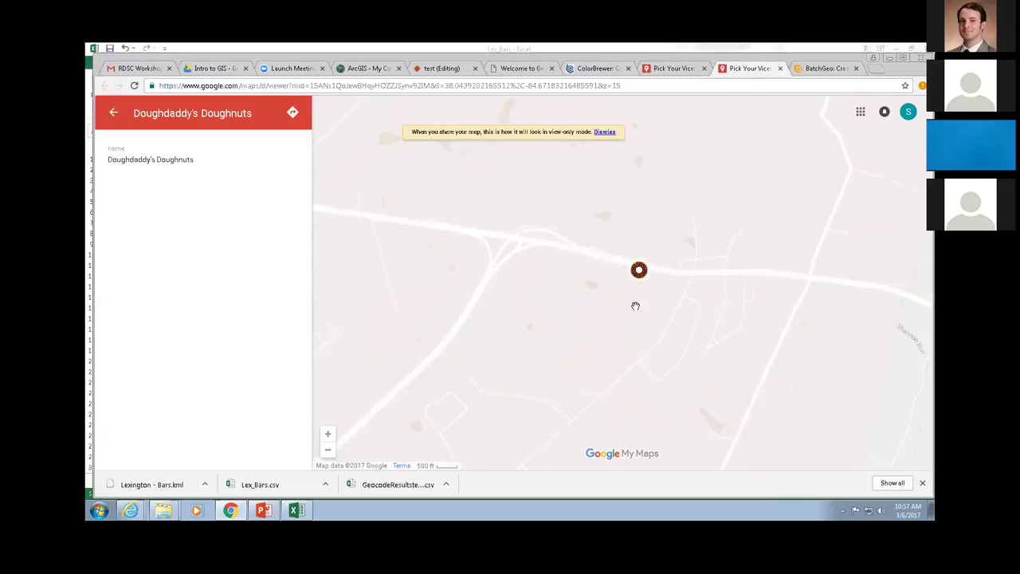
- In the editor, show Dunkin' Donuts' details and cancel adding a photo to it
{"action": "left_click", "coordinate": [654, 69]}
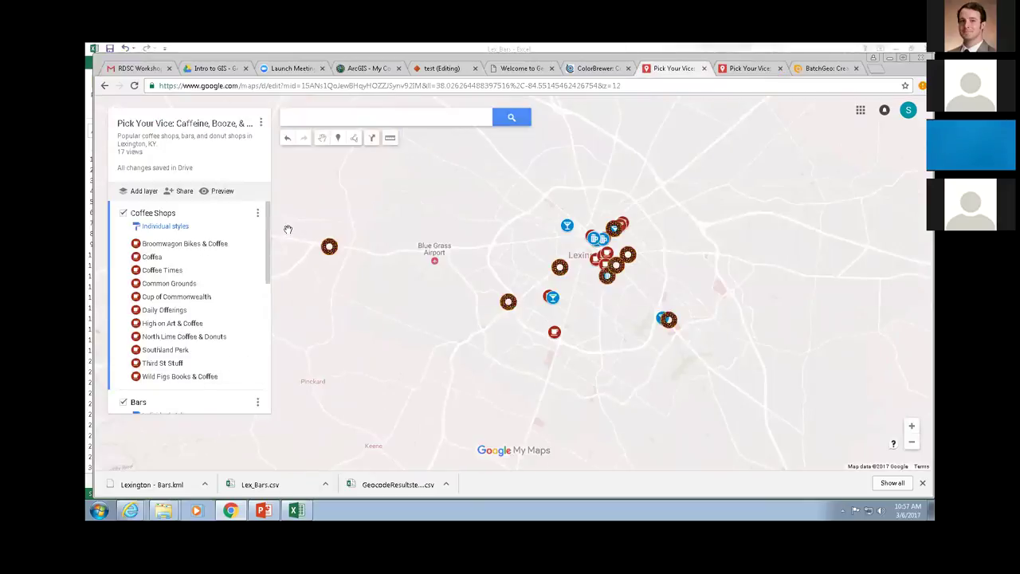
{"action": "left_click", "coordinate": [563, 277]}
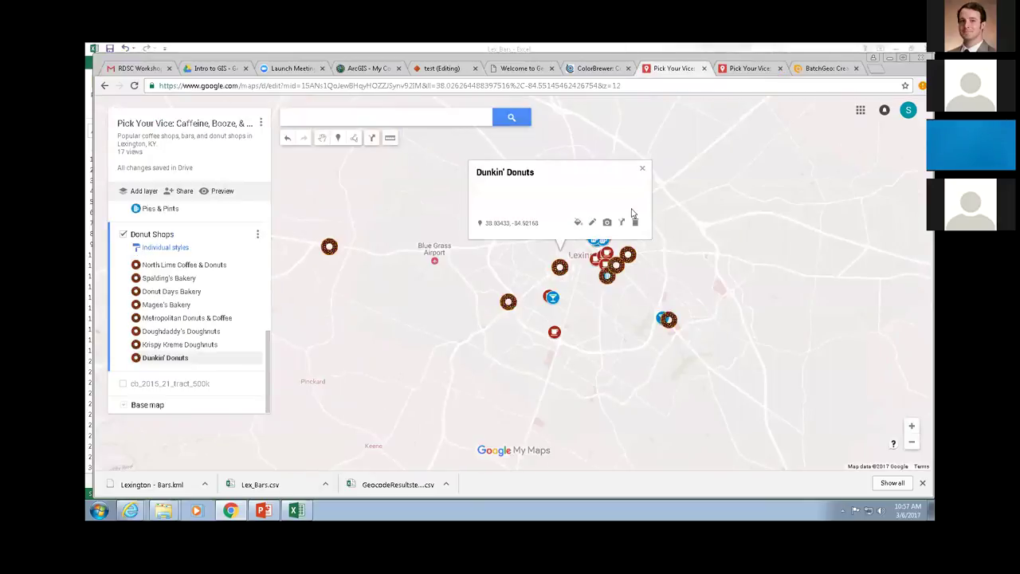
{"action": "left_click", "coordinate": [606, 221]}
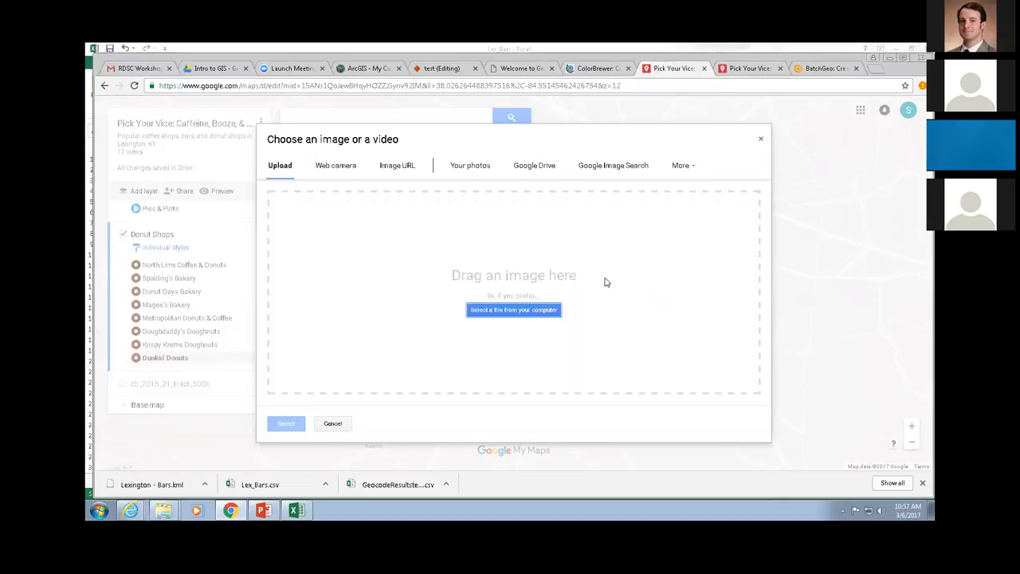
{"action": "left_click", "coordinate": [761, 138]}
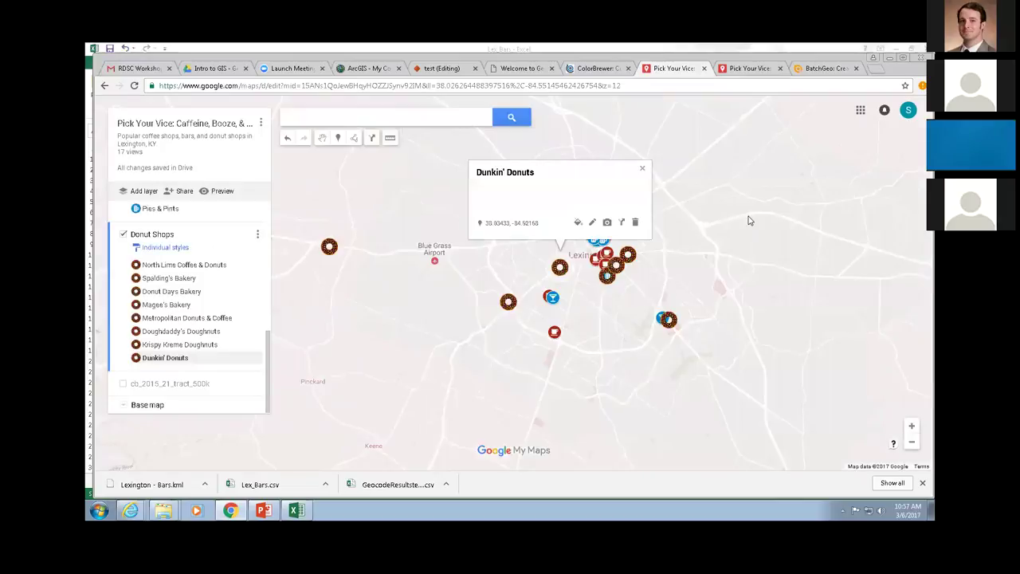
{"action": "left_click", "coordinate": [727, 69]}
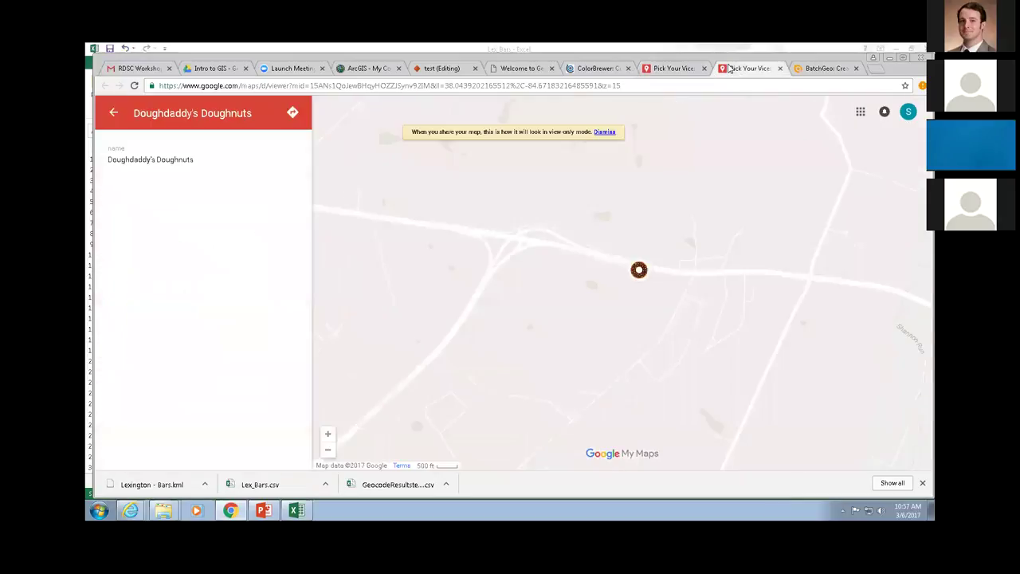
{"action": "left_click", "coordinate": [686, 68]}
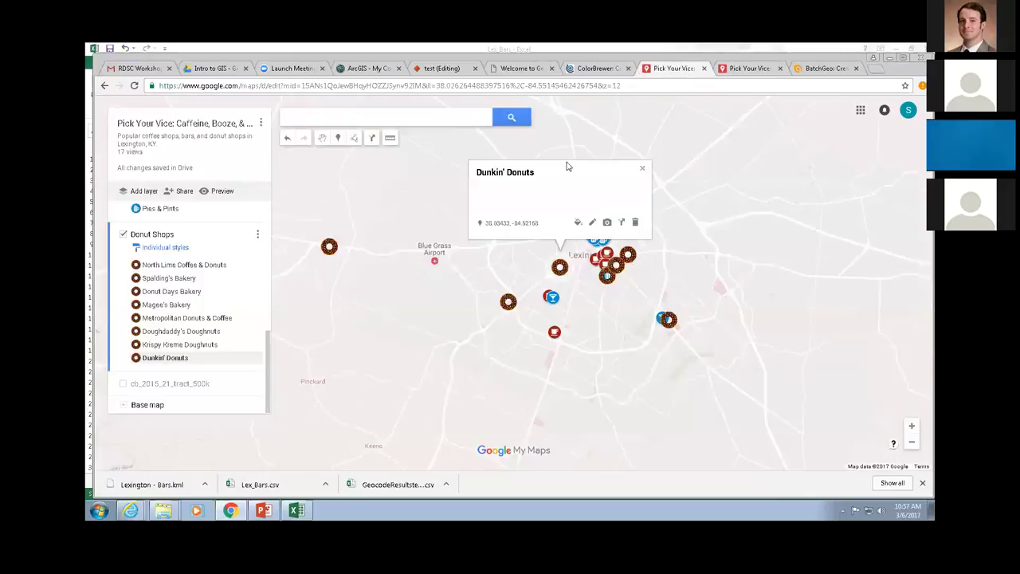
- Close the Dunkin' Donuts info card and zoom in on the remaining markers
{"action": "left_click", "coordinate": [261, 123]}
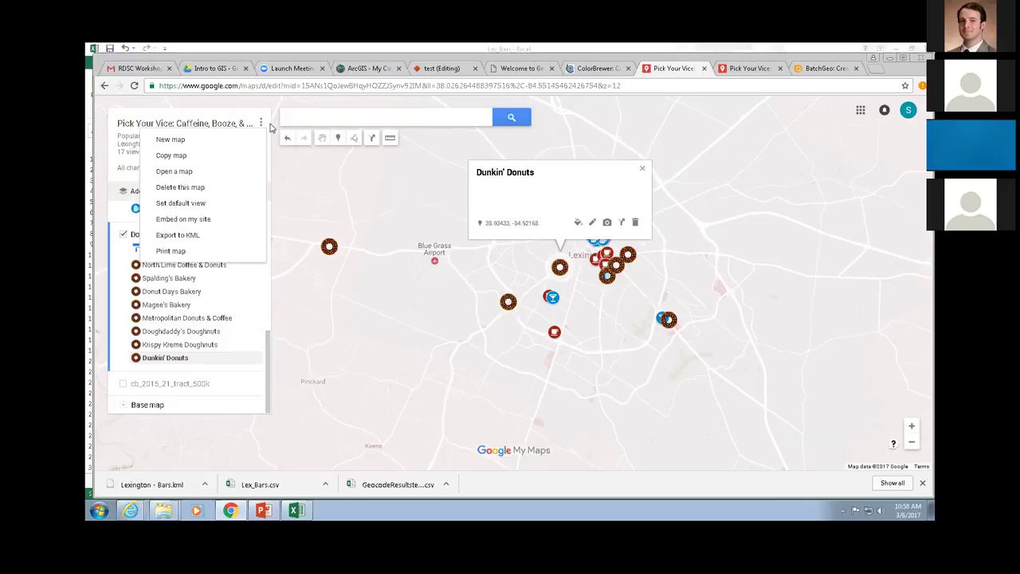
{"action": "left_click", "coordinate": [504, 285]}
{"action": "left_click", "coordinate": [488, 272]}
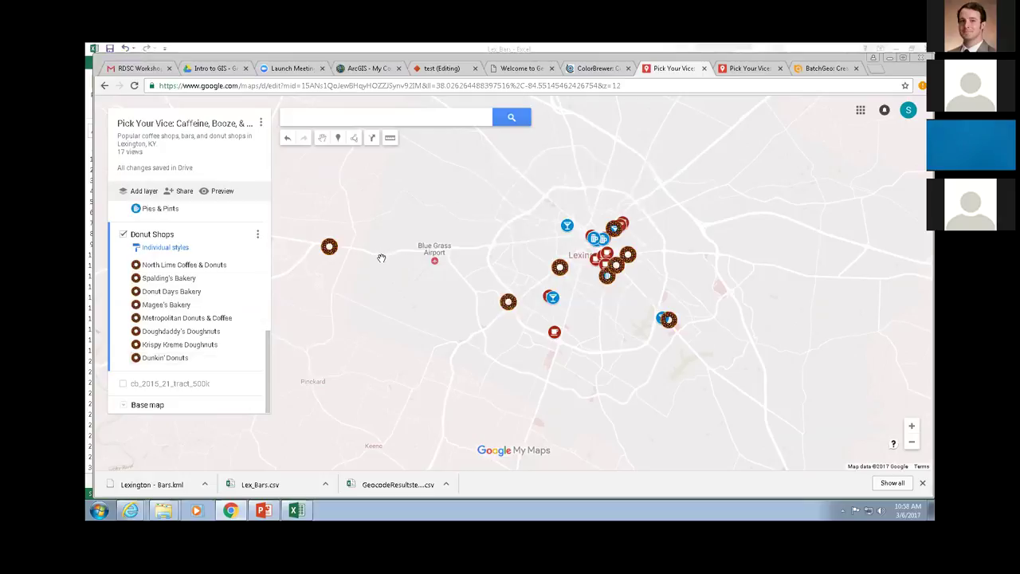
{"action": "scroll", "coordinate": [379, 254], "scroll_direction": "up", "scroll_amount": 1}
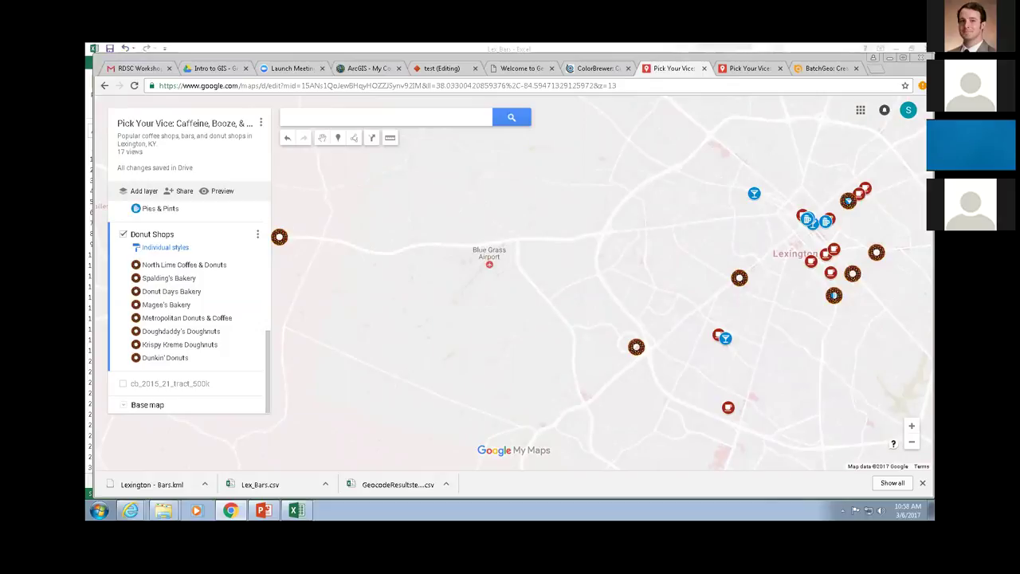
- Search 'young li' for William T Young Library and view it in Google Maps
{"action": "left_click", "coordinate": [348, 116]}
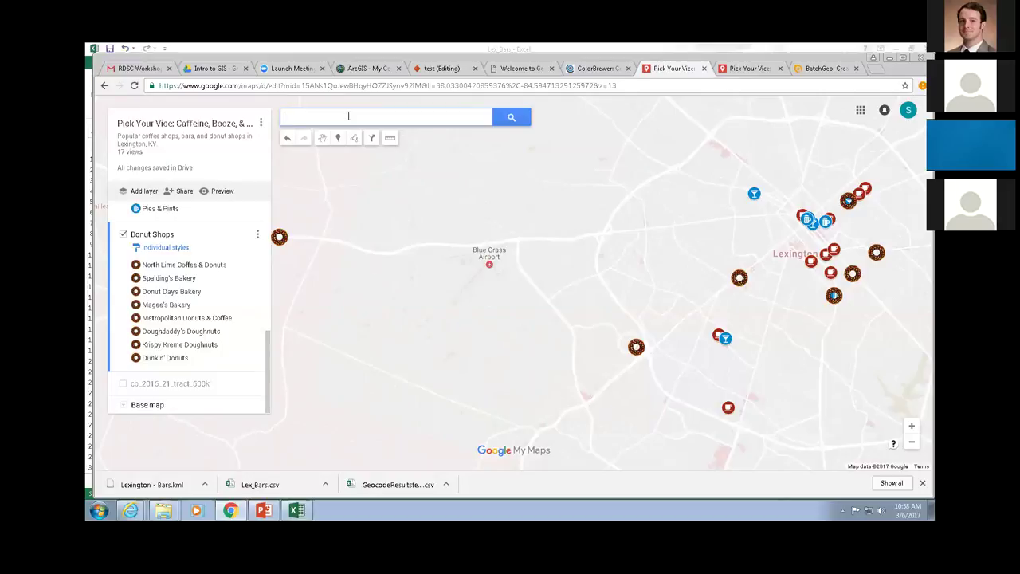
{"action": "type", "text": "young li"}
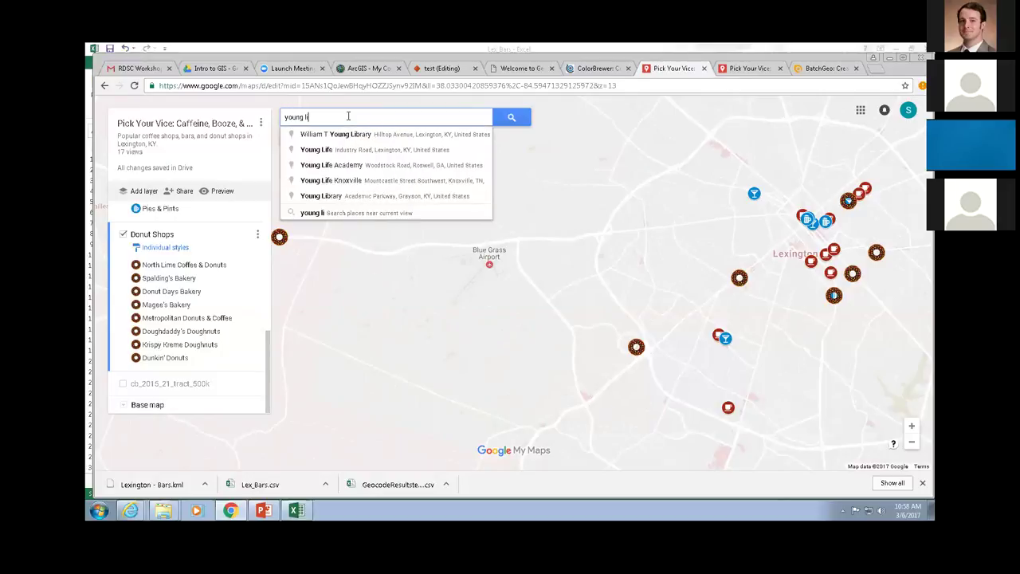
{"action": "key", "text": "Down"}
{"action": "key", "text": "Return"}
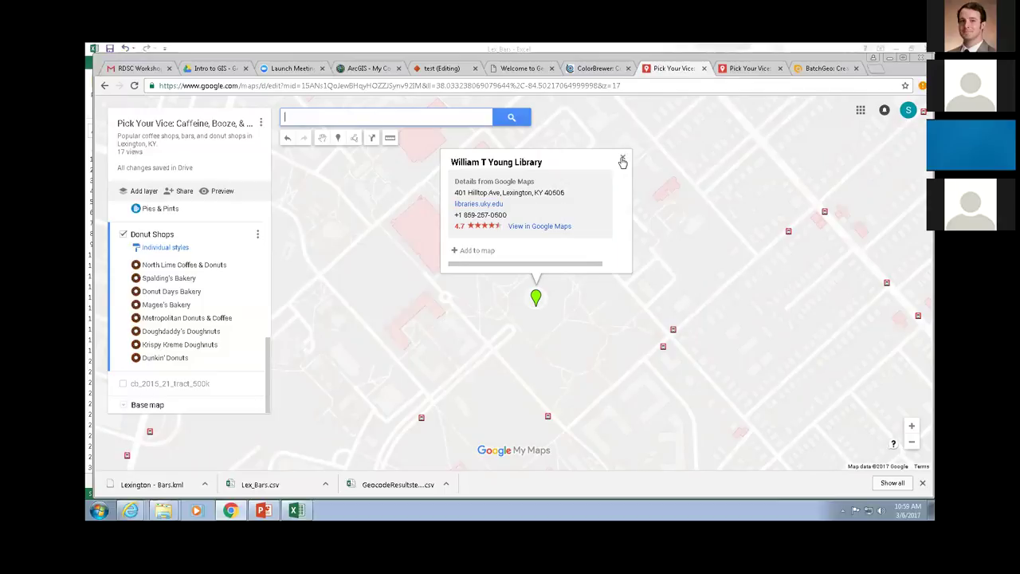
{"action": "left_click", "coordinate": [528, 227]}
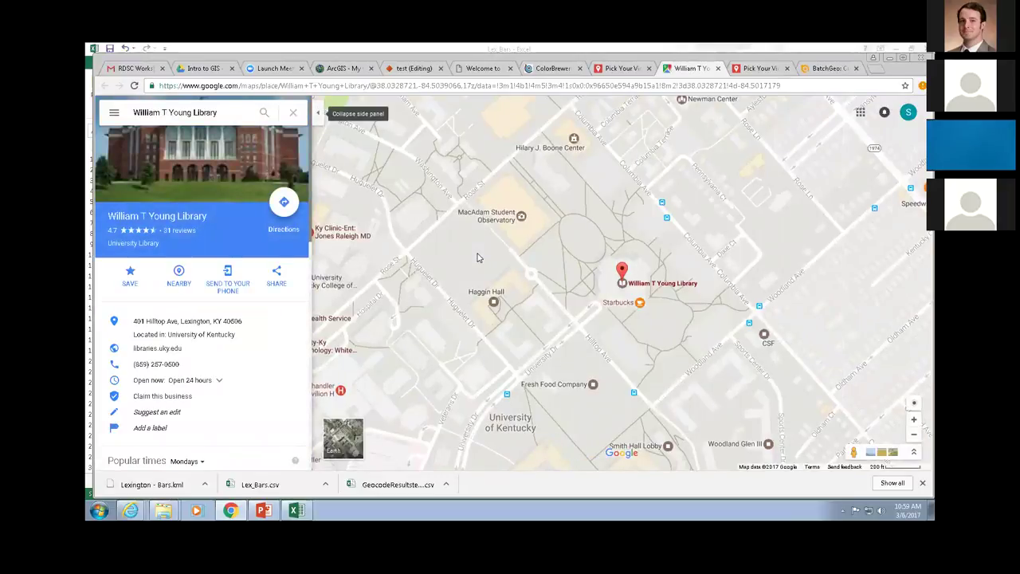
- Show the library spot's coordinates, then present the 'Map Communication/Design' slide full screen
{"action": "right_click", "coordinate": [629, 297]}
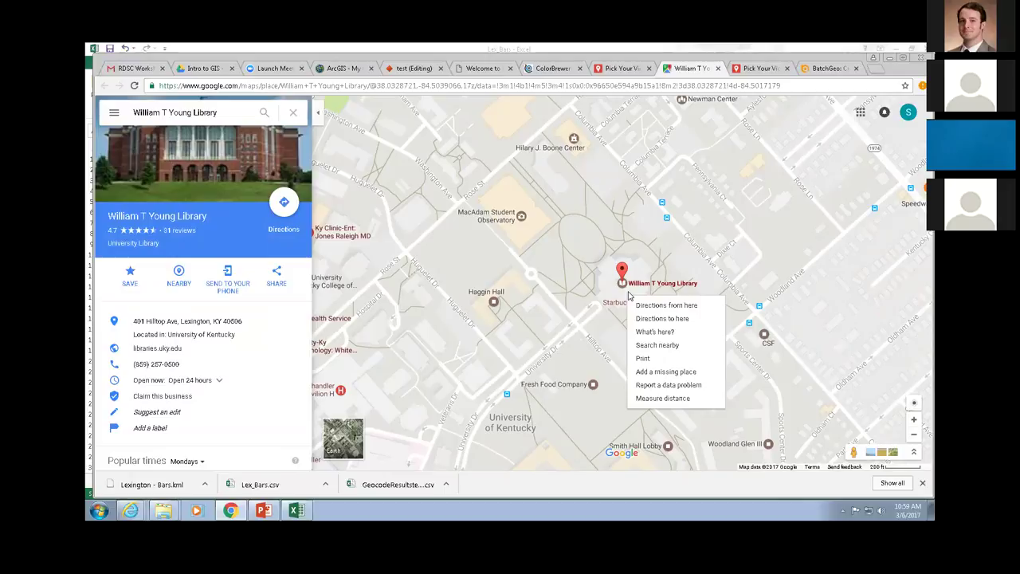
{"action": "left_click", "coordinate": [648, 332]}
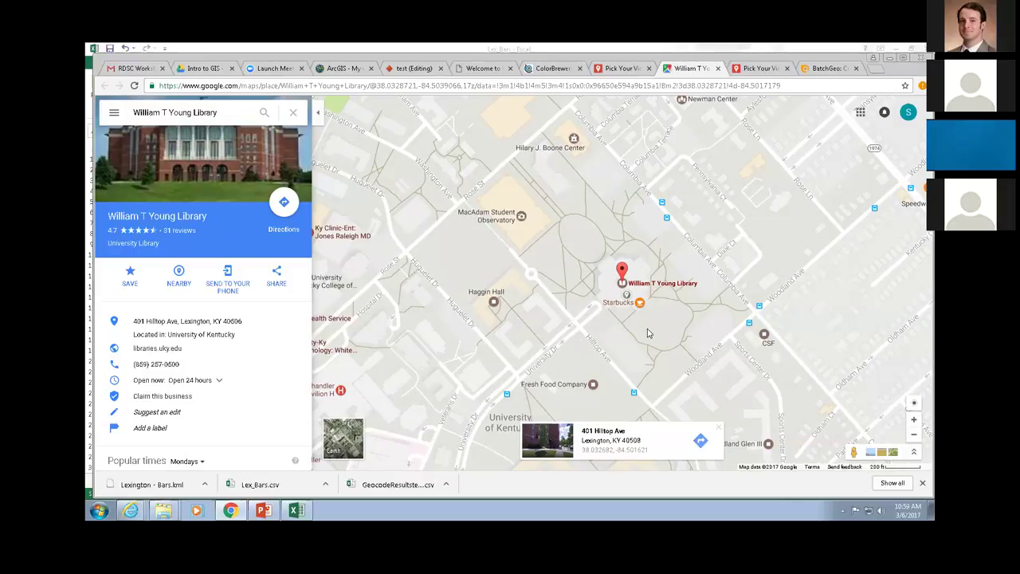
{"action": "left_click", "coordinate": [264, 511]}
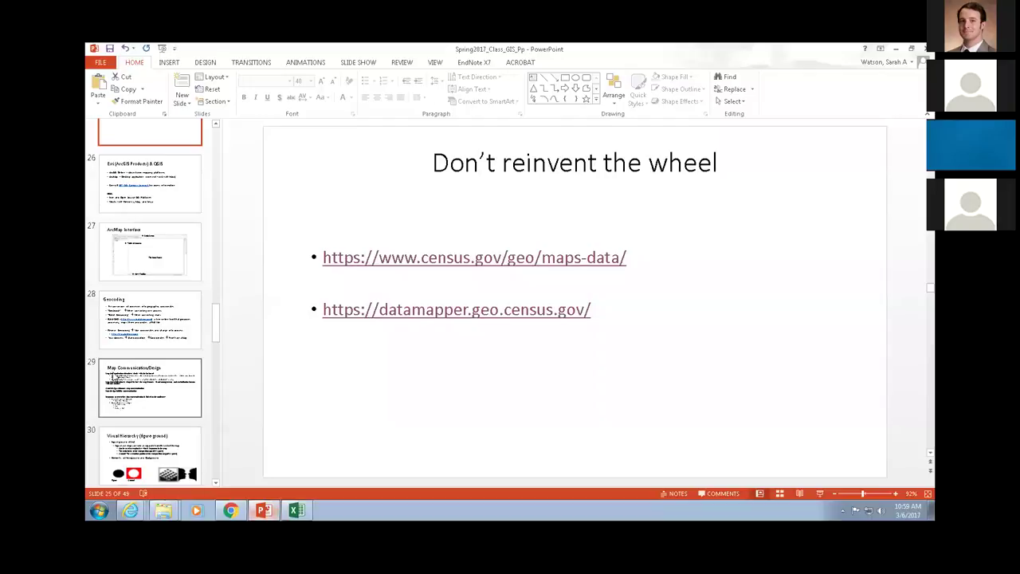
{"action": "left_click", "coordinate": [169, 365]}
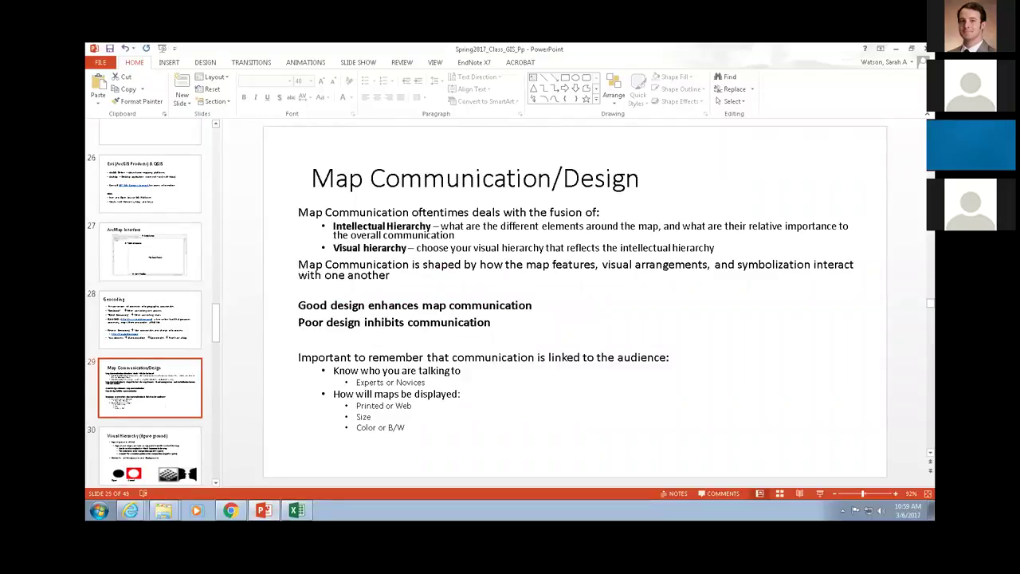
{"action": "left_click", "coordinate": [819, 493]}
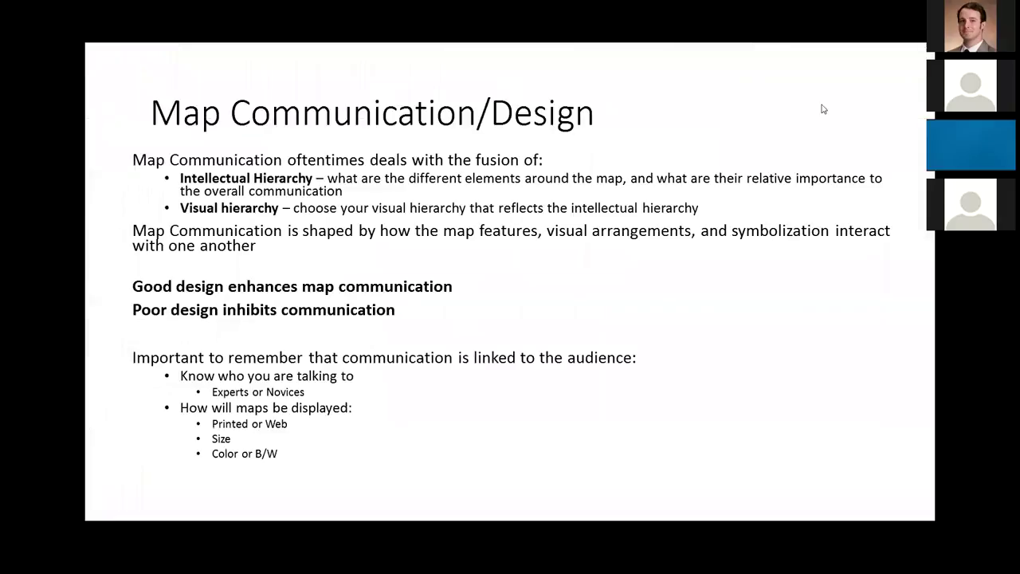
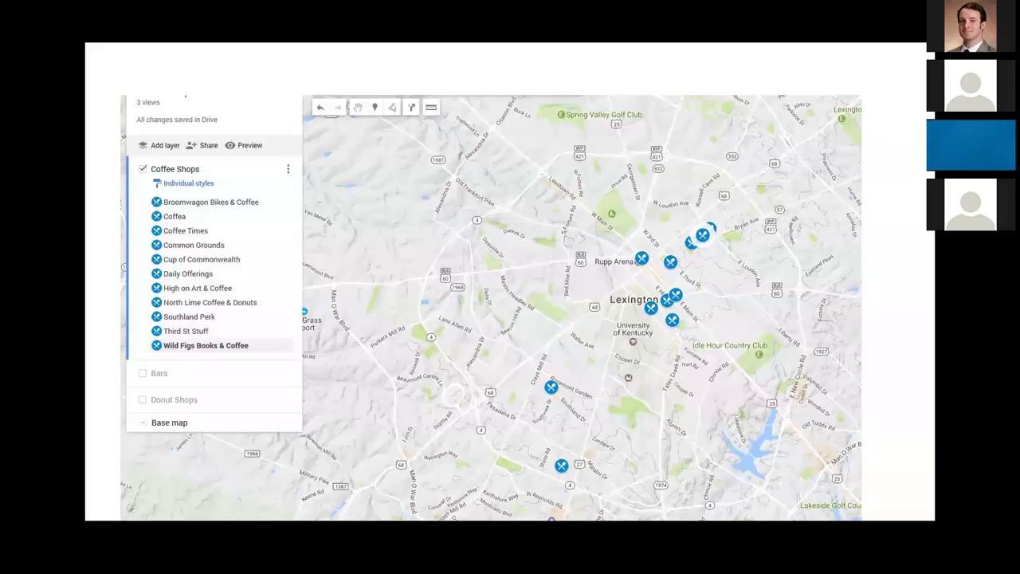
- Exit the PowerPoint slide show and bring up Google Maps showing William T Young Library
{"action": "key", "text": "Escape"}
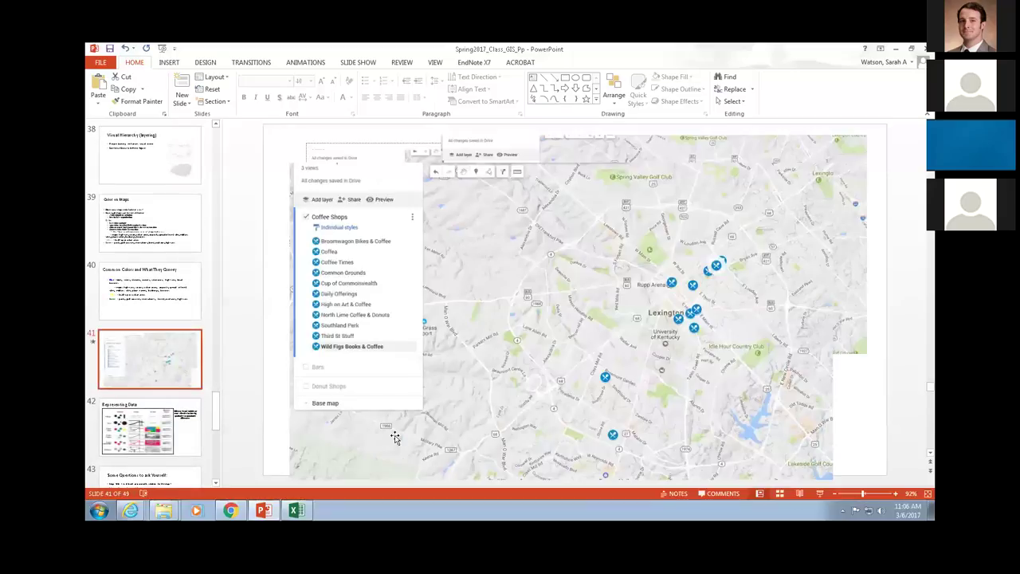
{"action": "left_click", "coordinate": [230, 510]}
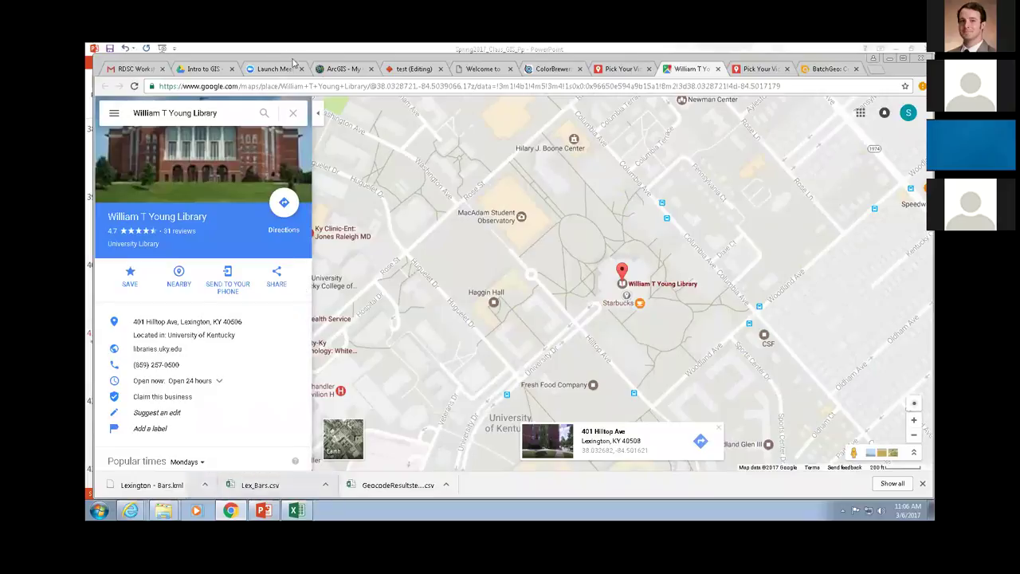
- Switch to the ArcGIS My Content browser tab
{"action": "left_click", "coordinate": [345, 70]}
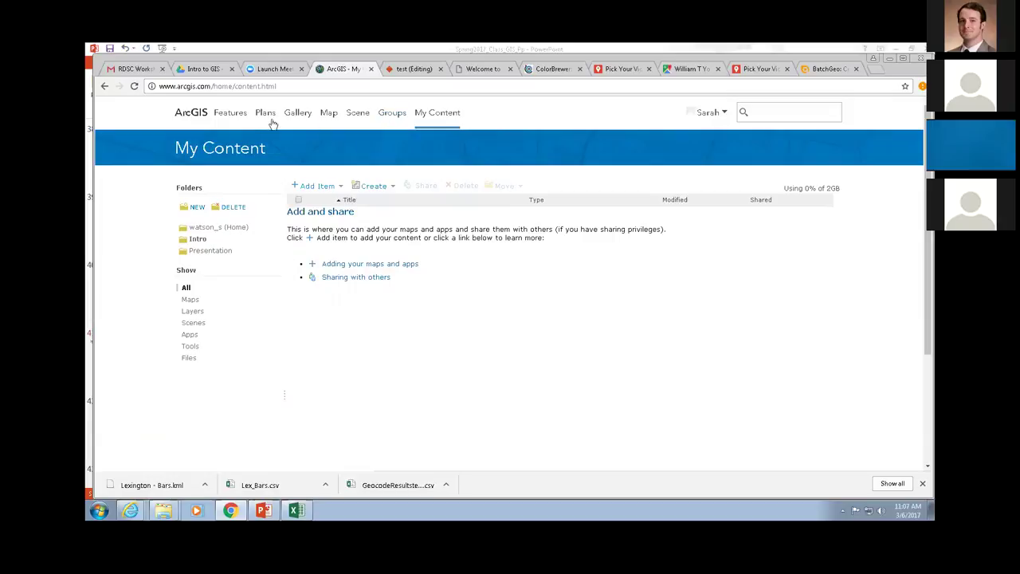
- Web-search 'argis online' from the address bar and open the ArcGIS website
{"action": "left_click", "coordinate": [222, 88]}
{"action": "type", "text": "argis online"}
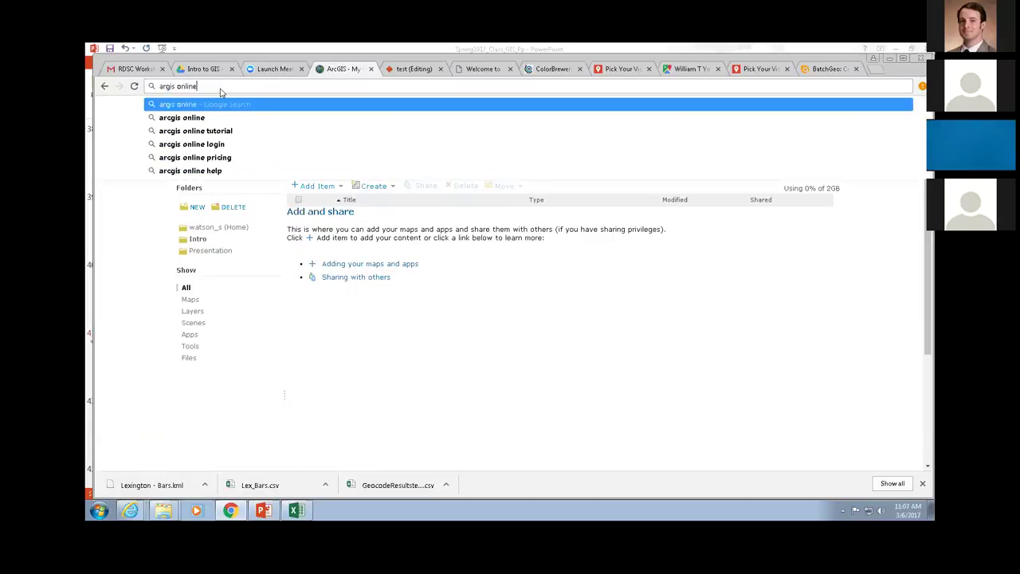
{"action": "key", "text": "Return"}
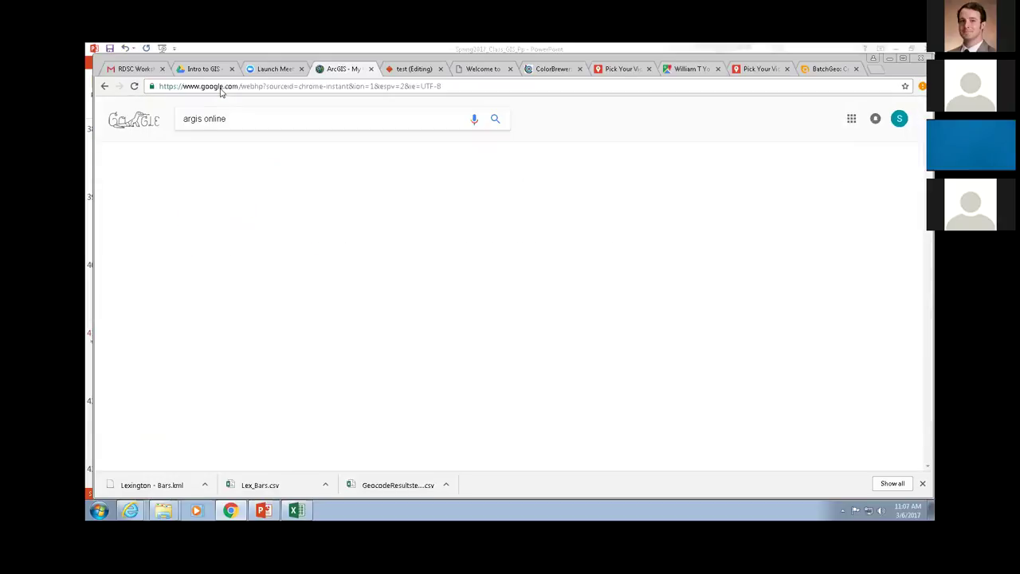
{"action": "left_click", "coordinate": [220, 232]}
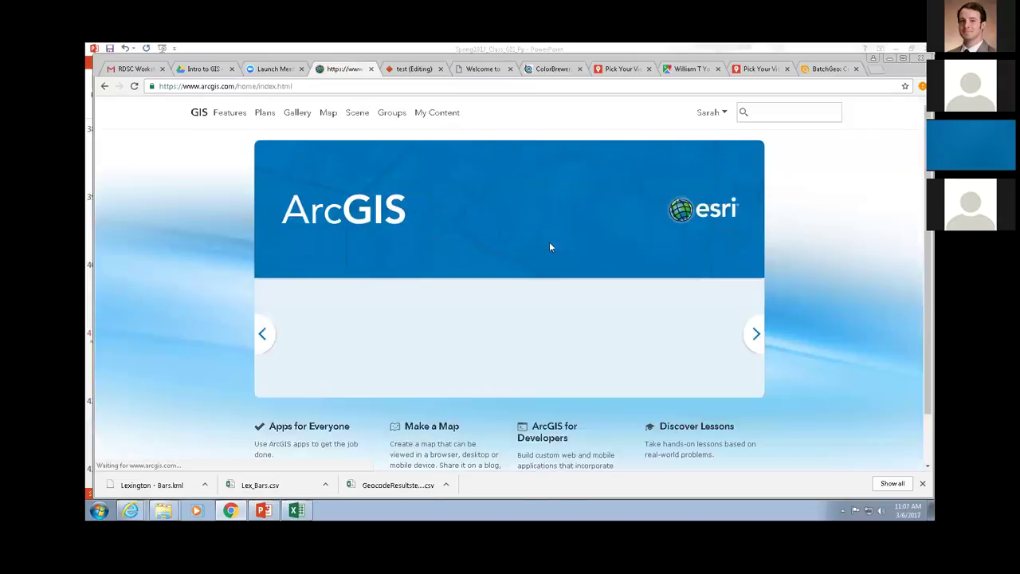
- Sign out of the current ArcGIS account and go to the Sign In page
{"action": "left_click", "coordinate": [717, 112]}
{"action": "left_click", "coordinate": [649, 278]}
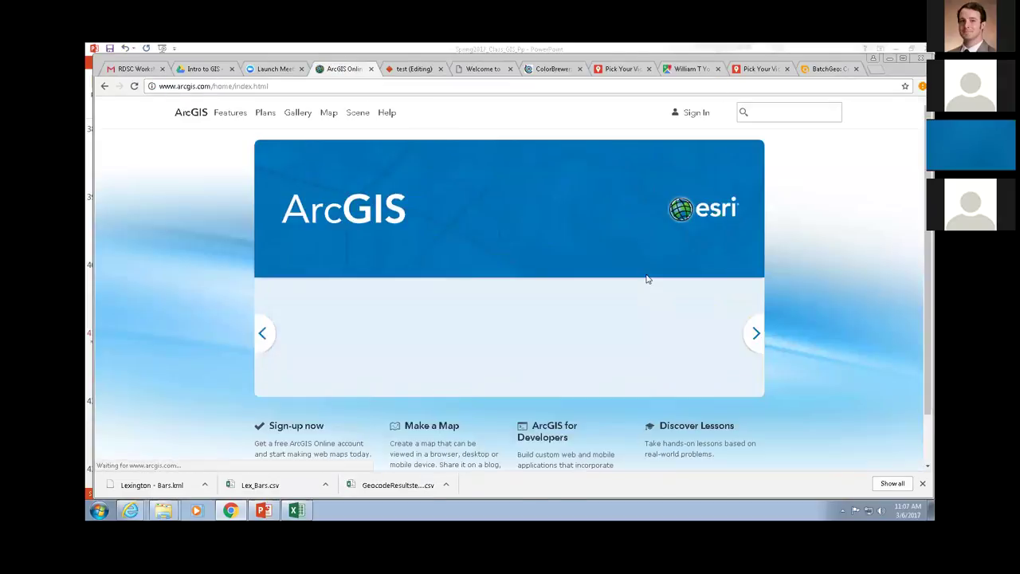
{"action": "left_click", "coordinate": [681, 116]}
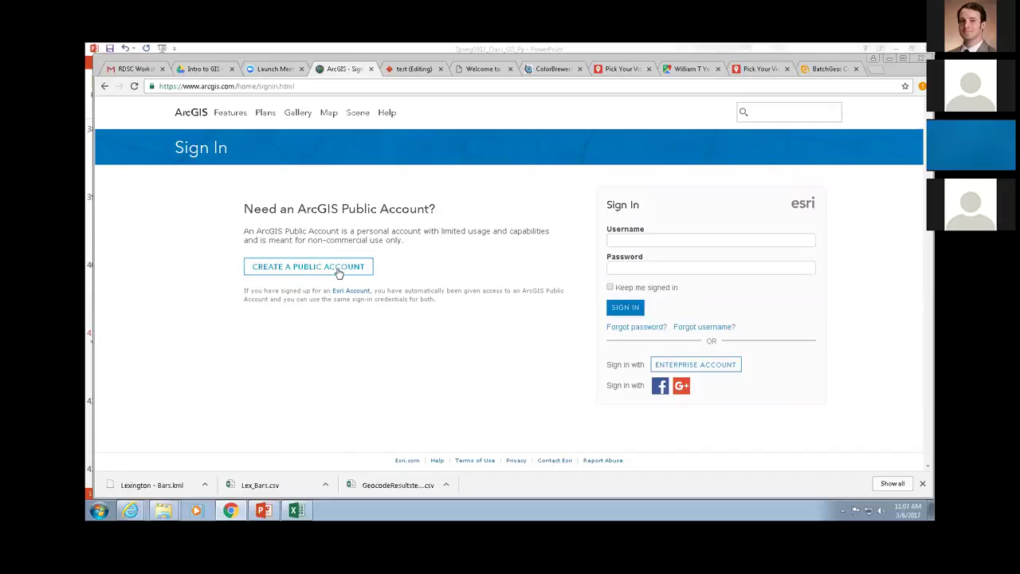
- Open the Create a Public Account information form and scroll through its empty fields
{"action": "left_click", "coordinate": [339, 272]}
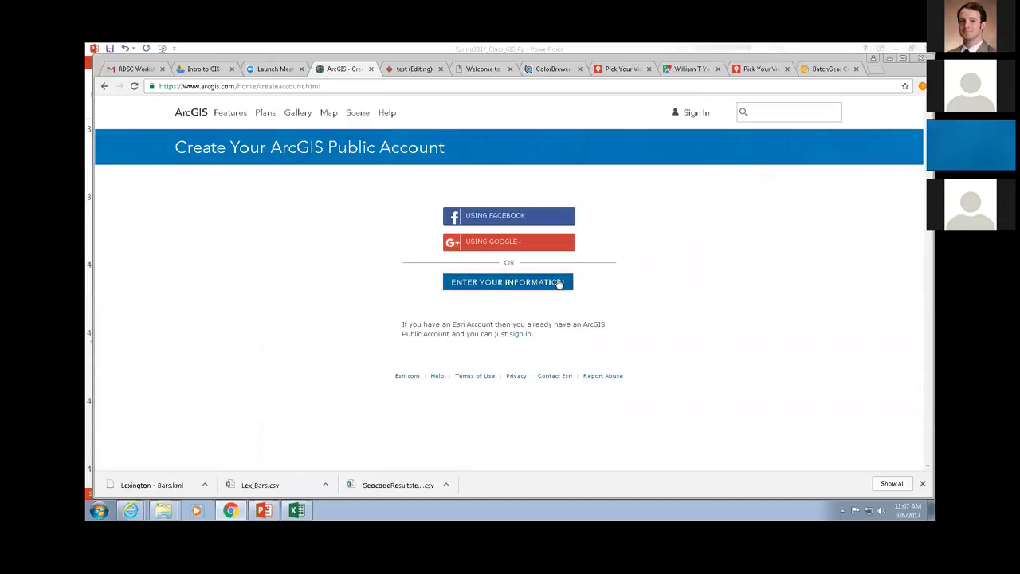
{"action": "left_click", "coordinate": [493, 284]}
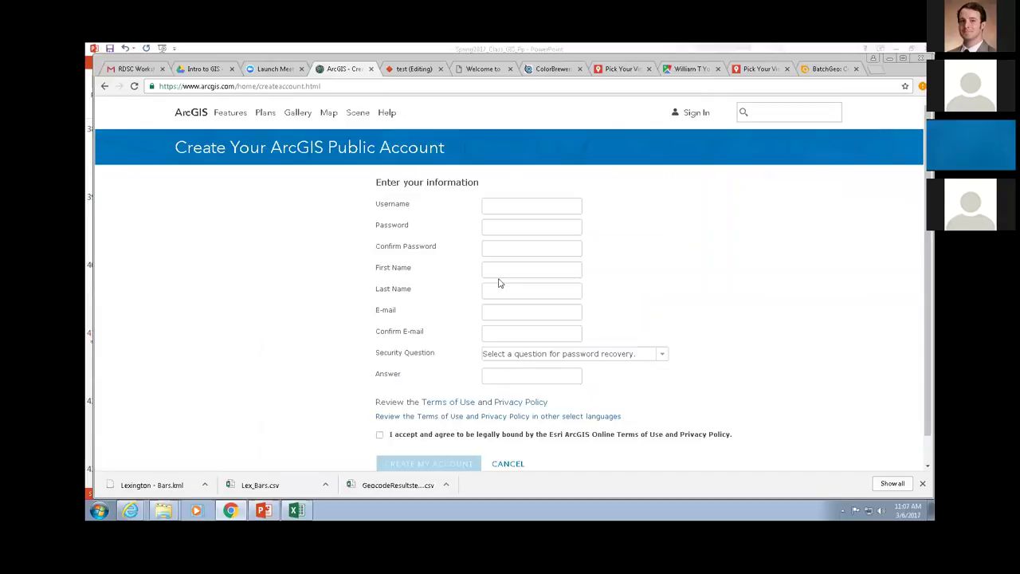
{"action": "scroll", "coordinate": [245, 355], "scroll_direction": "down", "scroll_amount": 1}
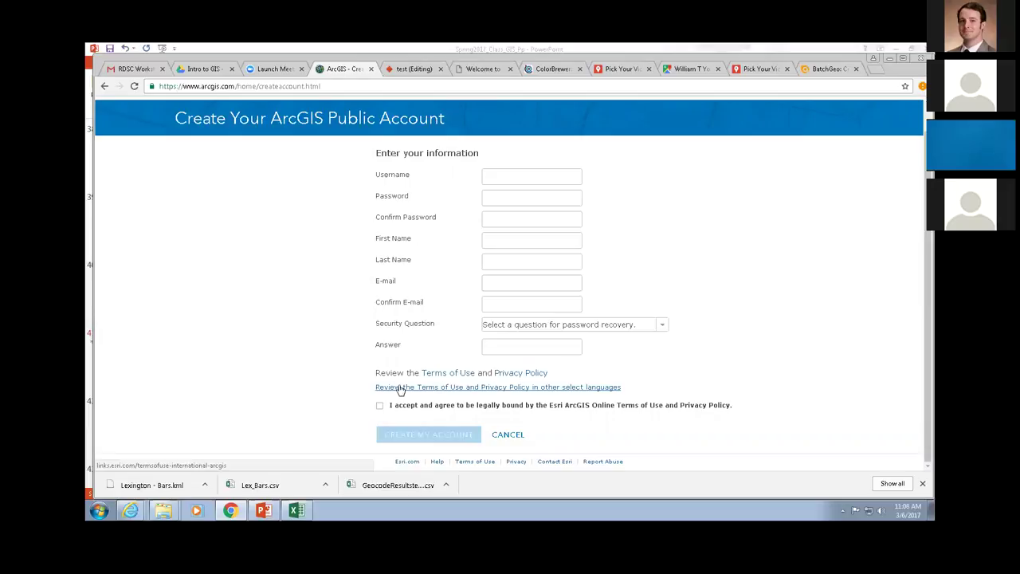
- Return to sign-in, log in with the account's username and password, and open My Content
{"action": "left_click", "coordinate": [104, 86]}
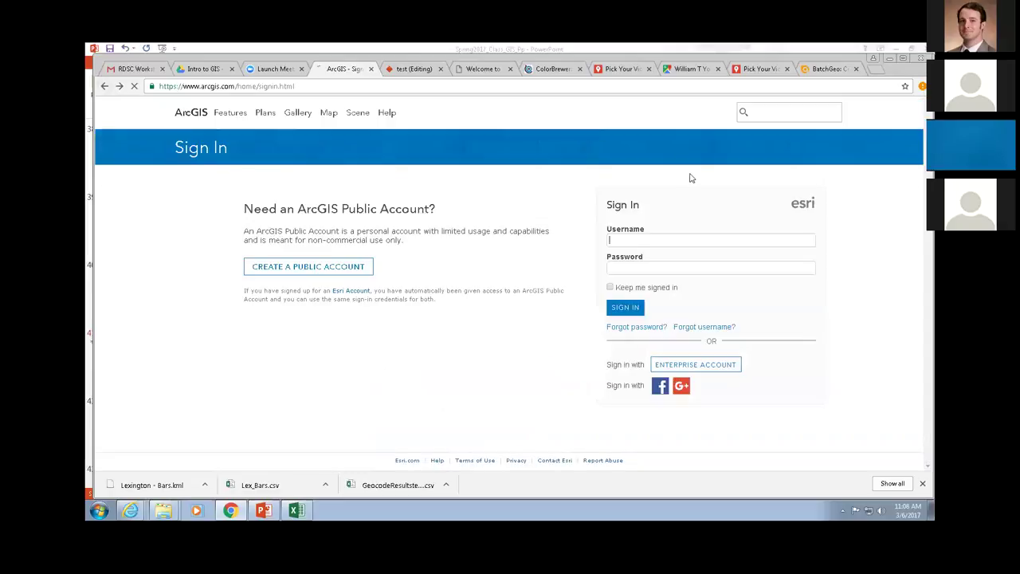
{"action": "left_click", "coordinate": [690, 239]}
{"action": "type", "text": "•••••••"}
{"action": "key", "text": "Return"}
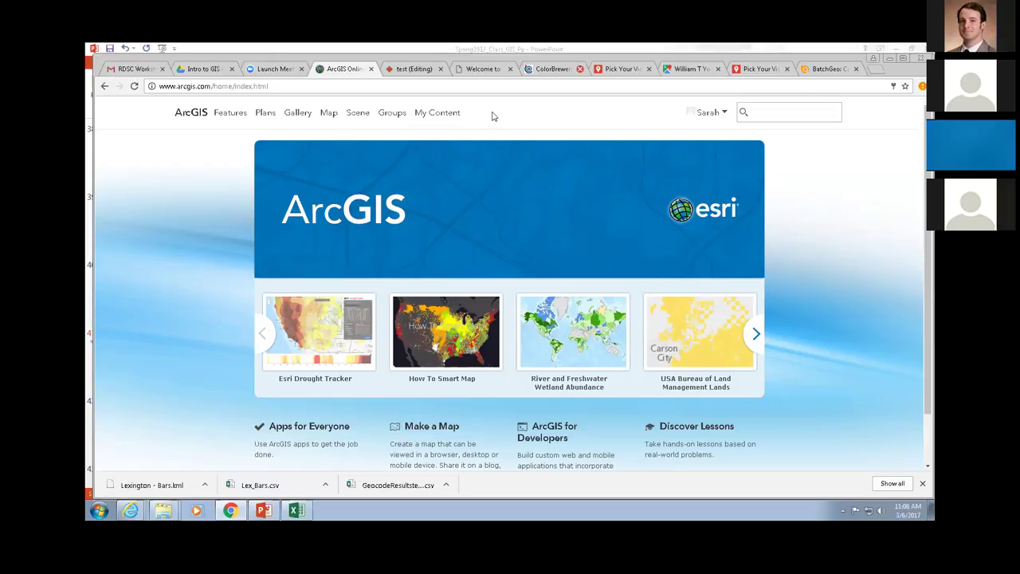
{"action": "left_click", "coordinate": [421, 114]}
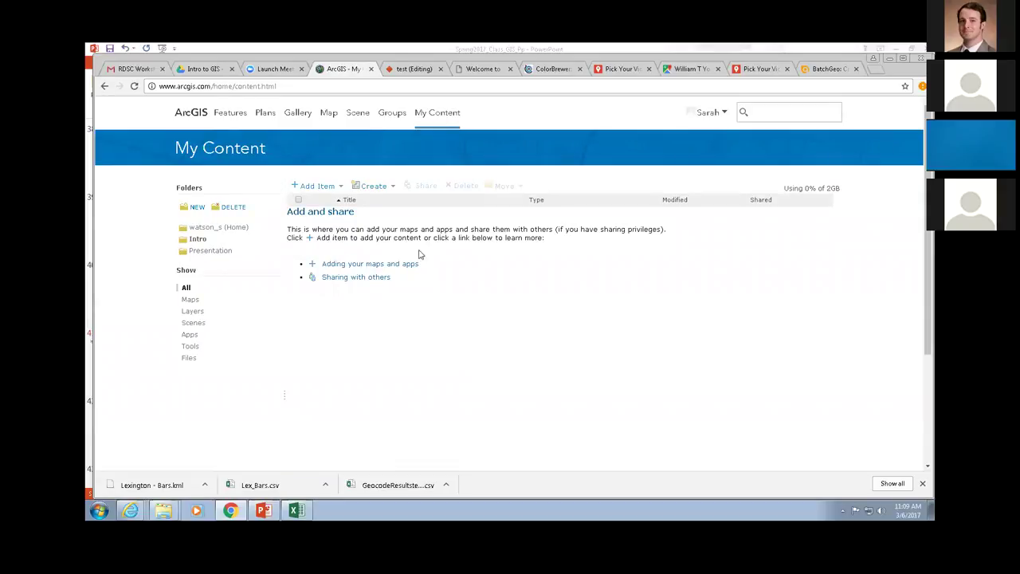
- Create a new web map titled 'Test' with tag 'geo' and open it in Map Viewer
{"action": "left_click", "coordinate": [367, 189]}
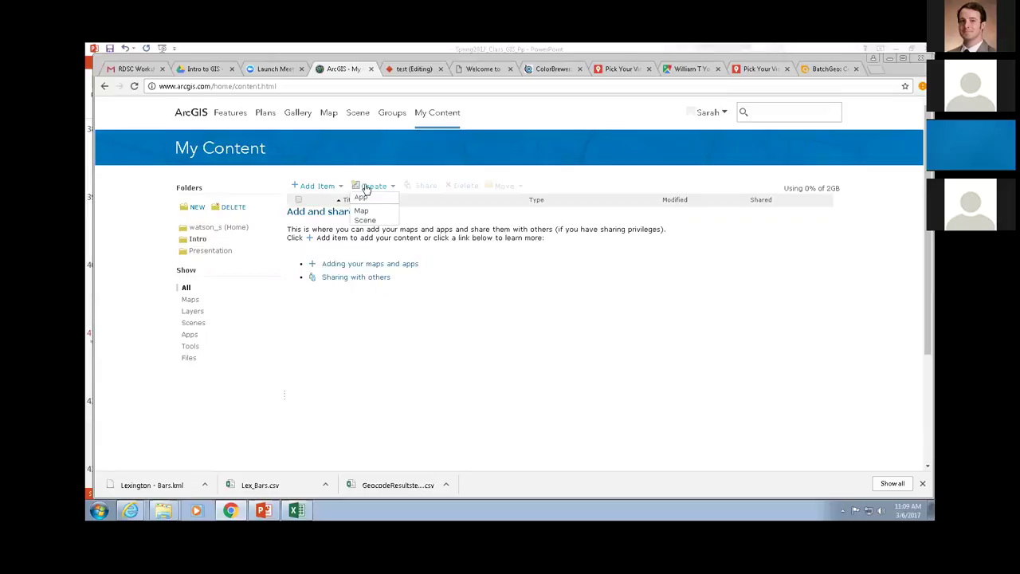
{"action": "mouse_move", "coordinate": [371, 203]}
{"action": "left_click", "coordinate": [369, 212]}
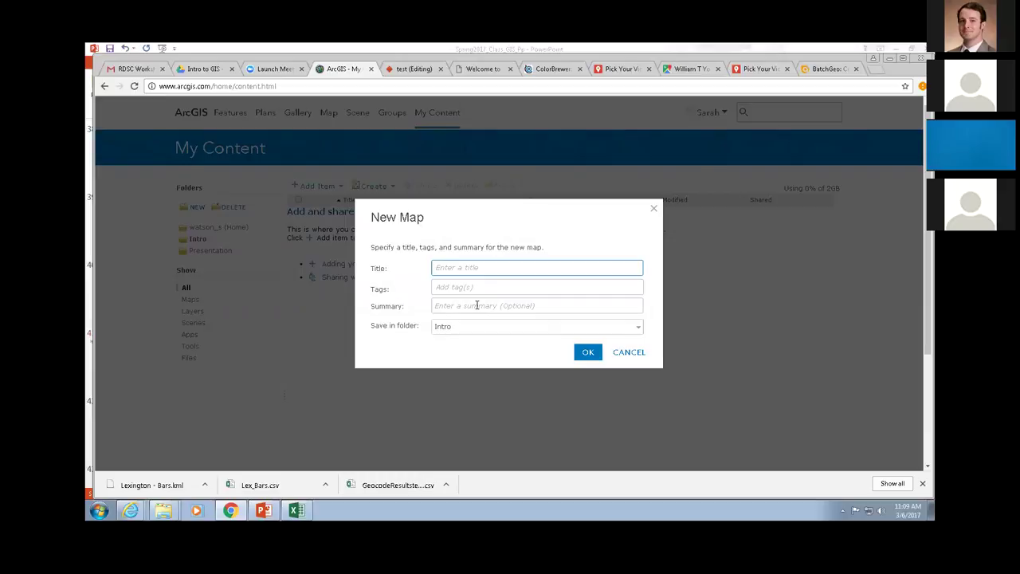
{"action": "type", "text": "Test"}
{"action": "key", "text": "Tab"}
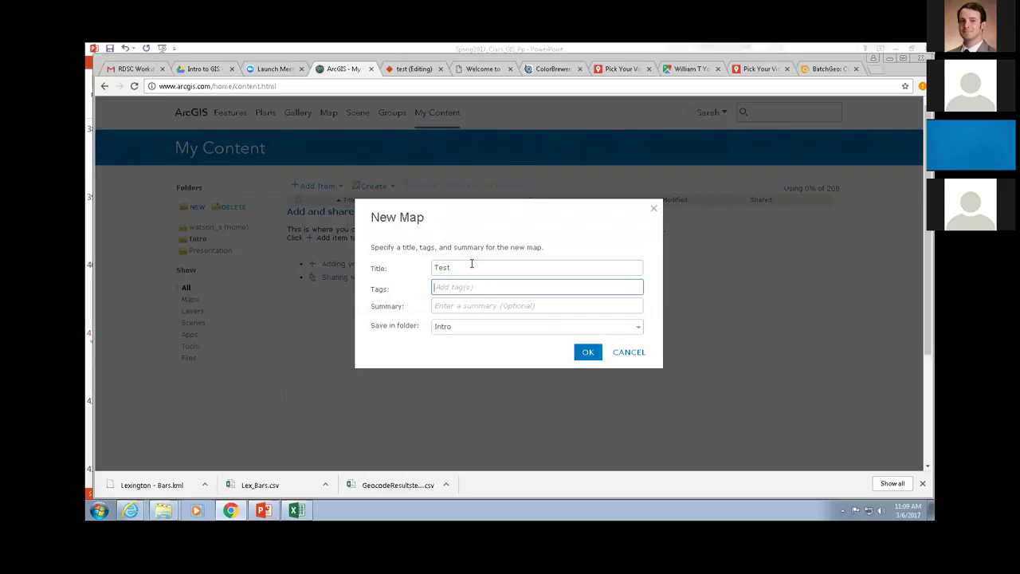
{"action": "type", "text": "geo"}
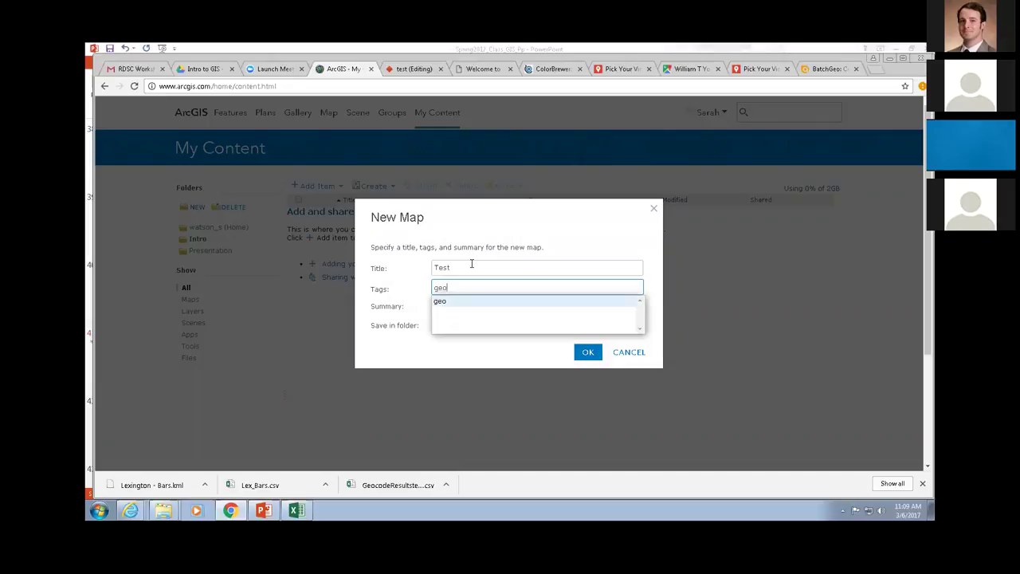
{"action": "left_click", "coordinate": [522, 302]}
{"action": "left_click", "coordinate": [593, 365]}
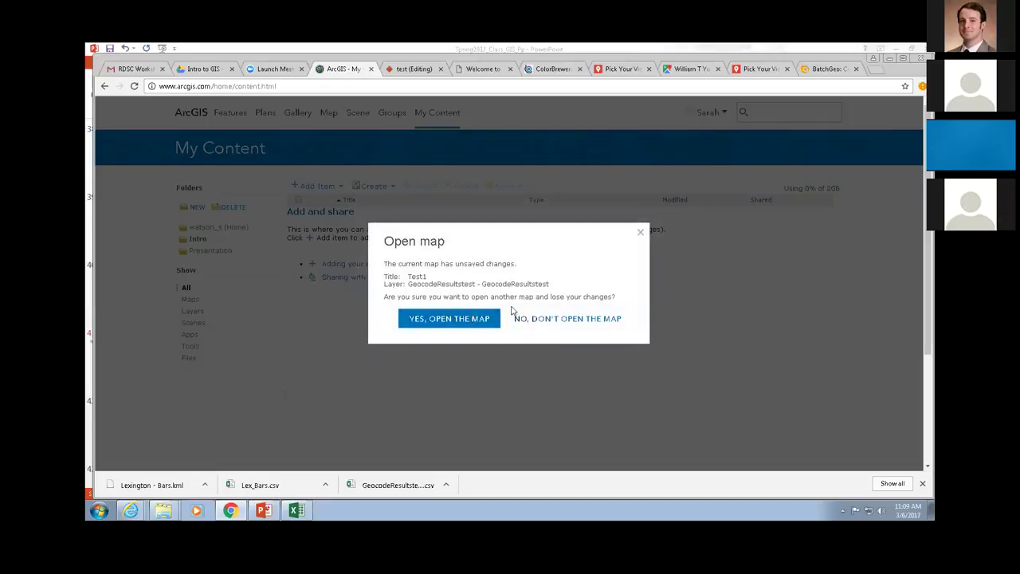
{"action": "left_click", "coordinate": [483, 319]}
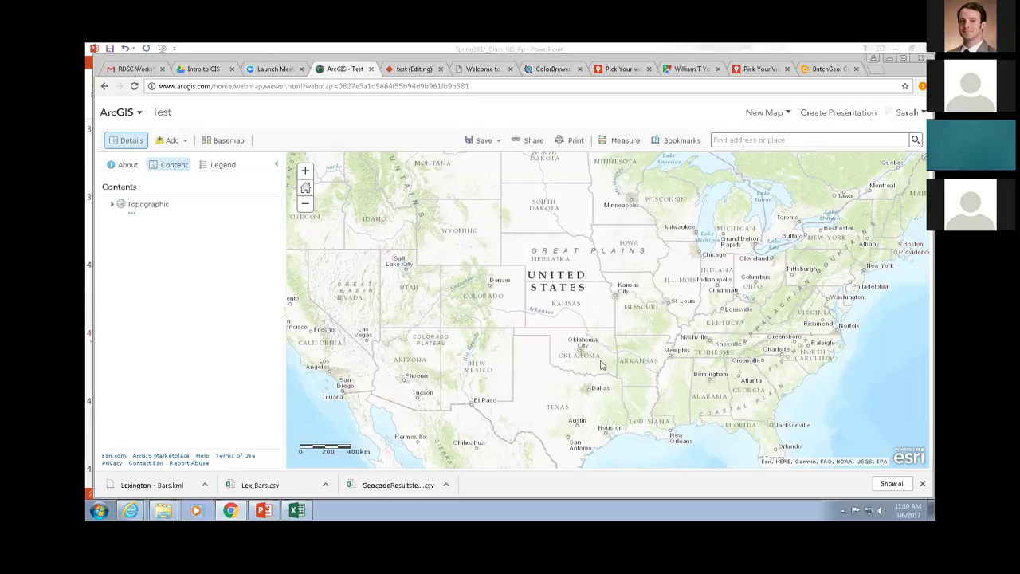
- Check the Topographic layer's options, then bring up the basemap gallery
{"action": "right_click", "coordinate": [131, 215]}
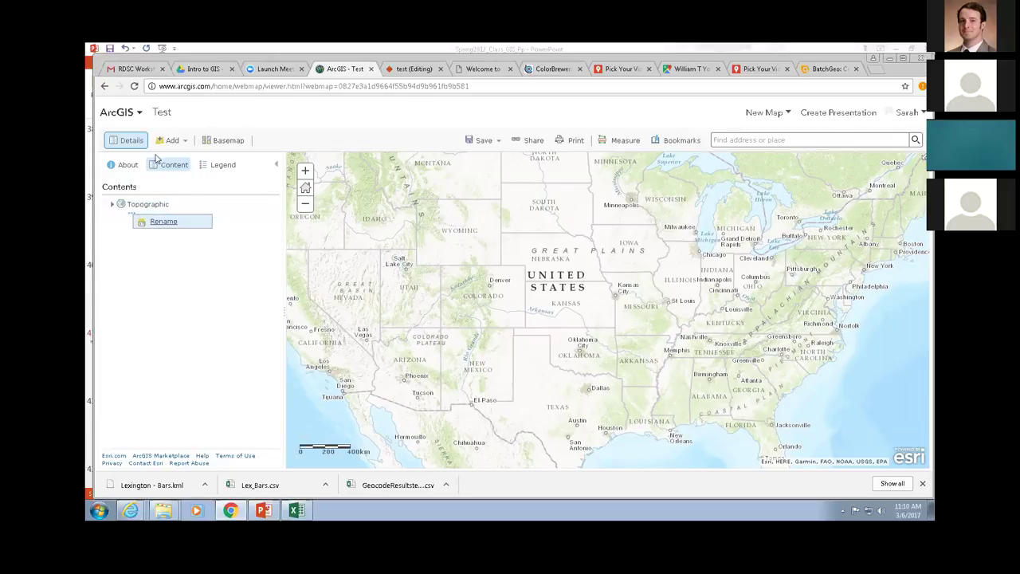
{"action": "left_click", "coordinate": [214, 141]}
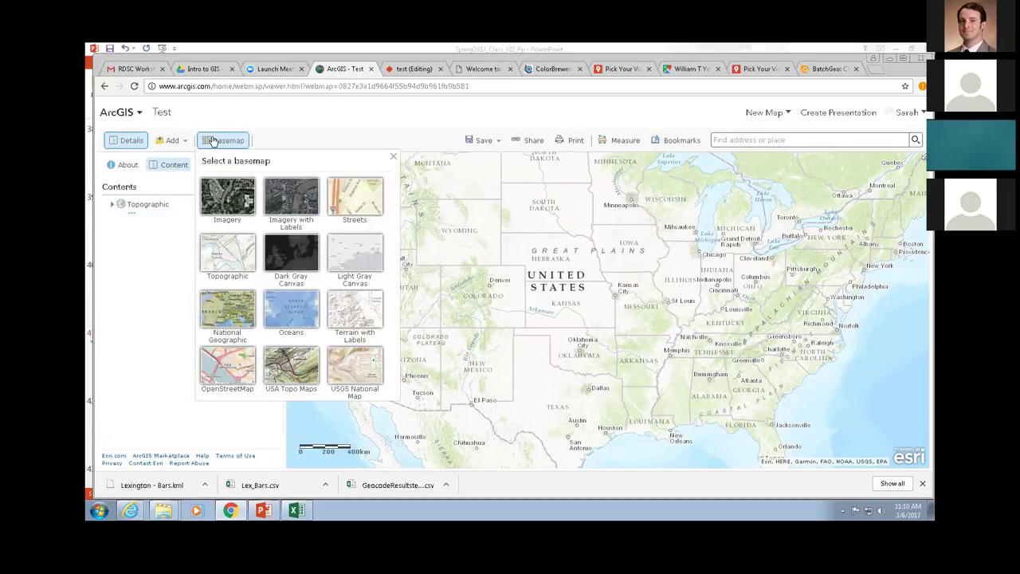
- Try USA Topo Maps and Dark Gray Canvas, settle on National Geographic, and zoom to Kentucky–Tennessee
{"action": "left_click", "coordinate": [291, 365]}
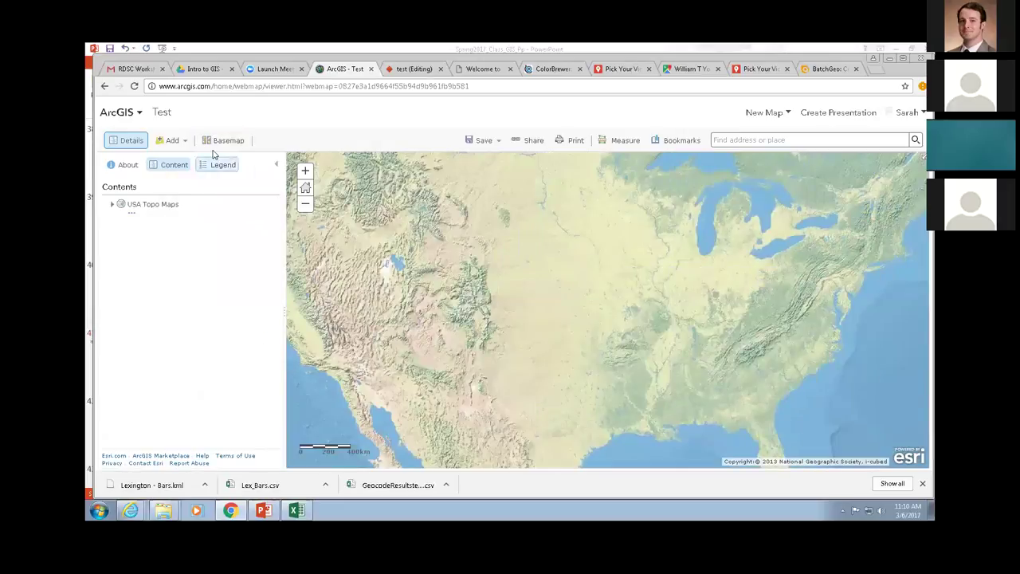
{"action": "left_click", "coordinate": [212, 141]}
{"action": "left_click", "coordinate": [279, 253]}
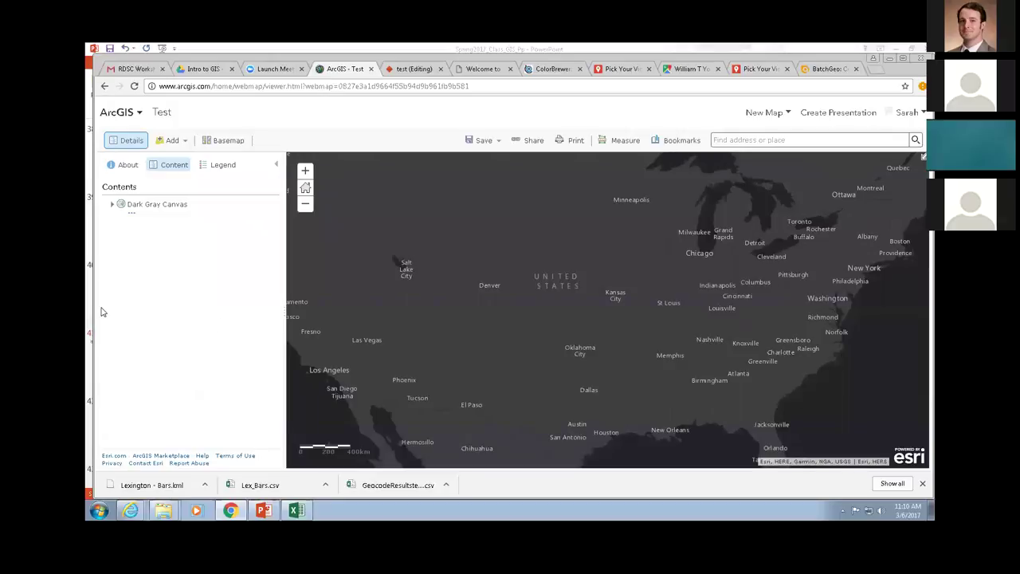
{"action": "left_click", "coordinate": [226, 140]}
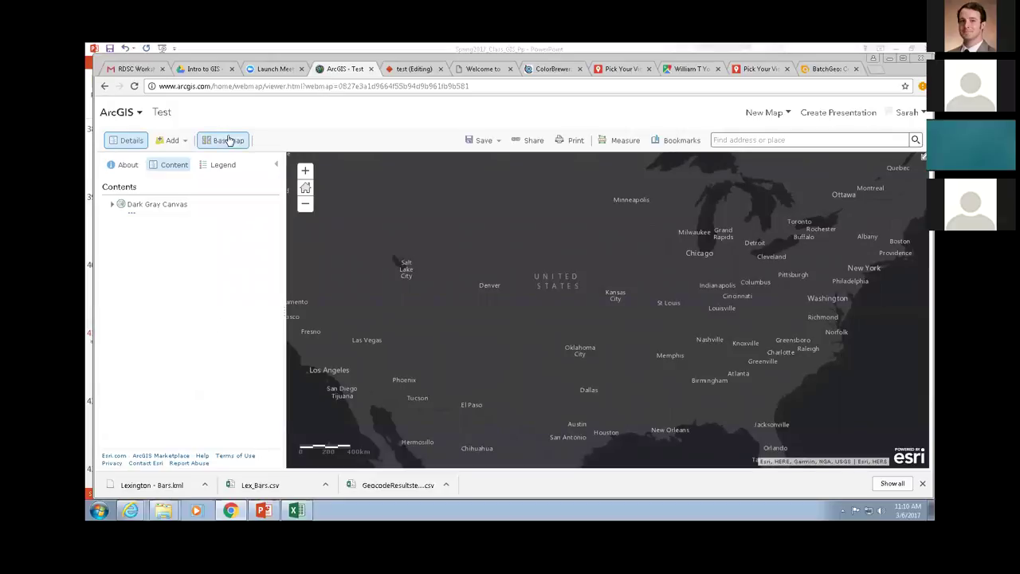
{"action": "left_click", "coordinate": [242, 311]}
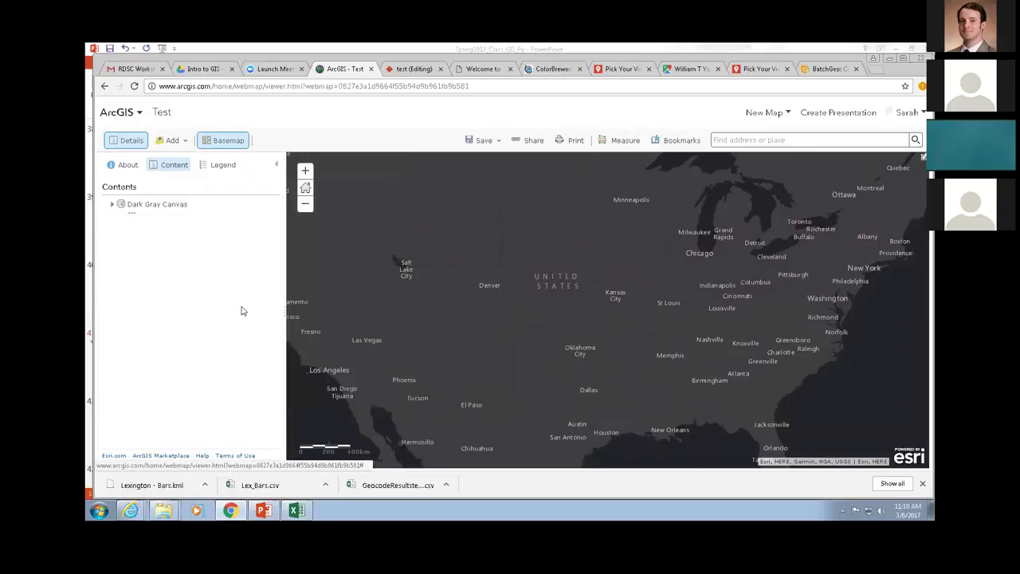
{"action": "scroll", "coordinate": [763, 318], "scroll_direction": "up", "scroll_amount": 4}
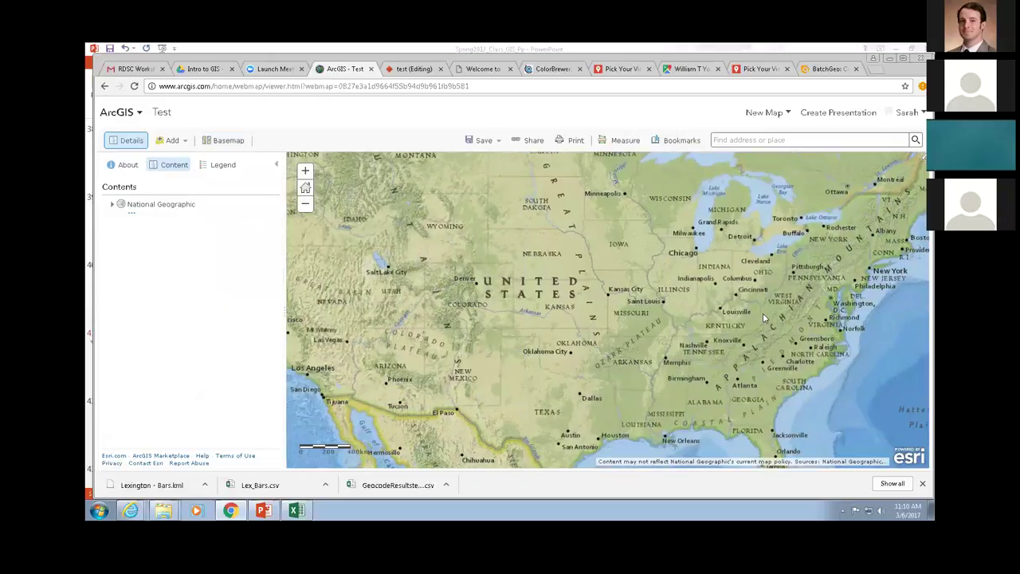
{"action": "scroll", "coordinate": [648, 356], "scroll_direction": "down", "scroll_amount": 2}
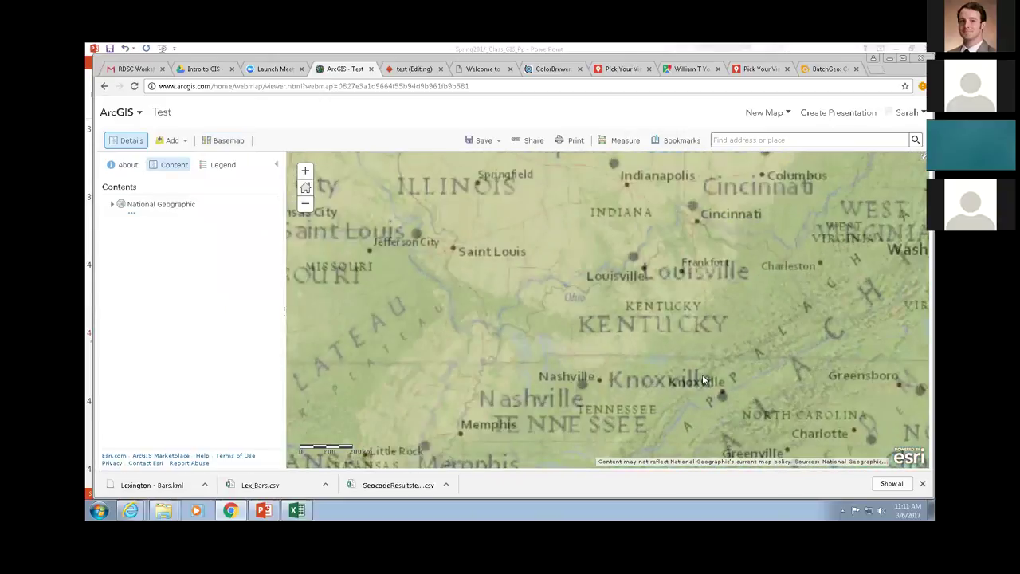
{"action": "scroll", "coordinate": [640, 408], "scroll_direction": "down", "scroll_amount": 2}
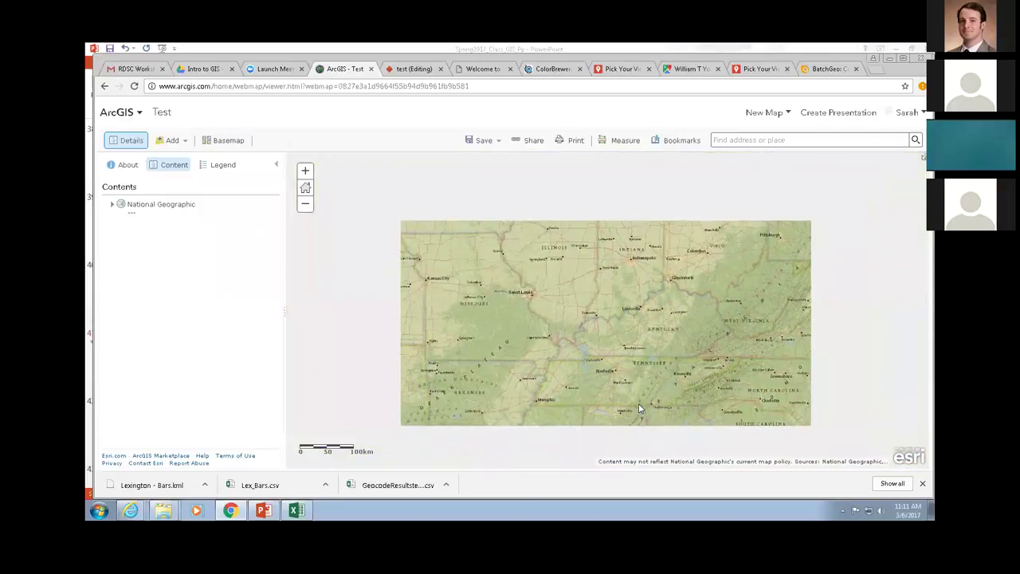
{"action": "scroll", "coordinate": [638, 403], "scroll_direction": "up", "scroll_amount": 2}
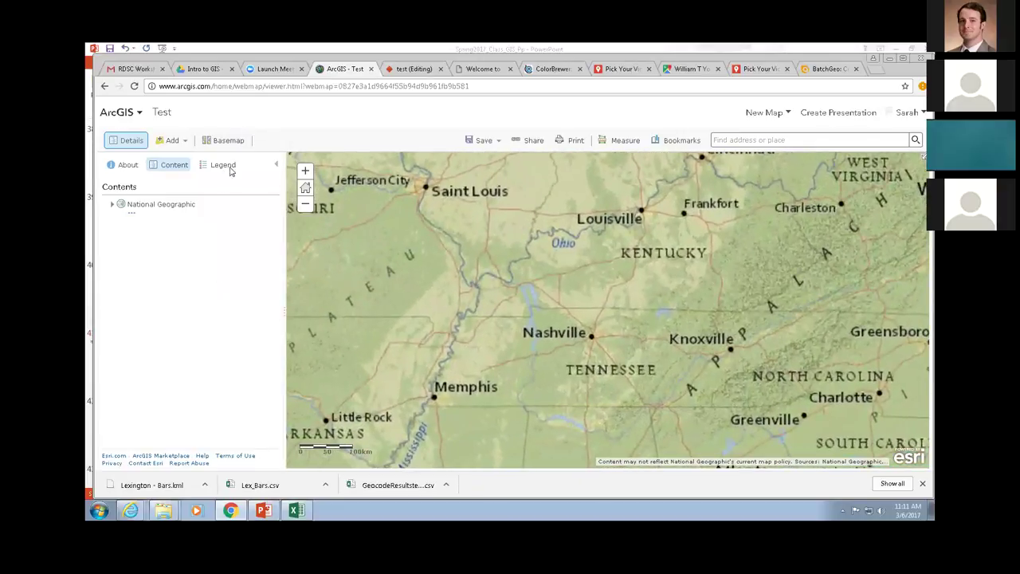
- Try Add Layer from File, cancel it, and open Search for Layers instead
{"action": "left_click", "coordinate": [185, 146]}
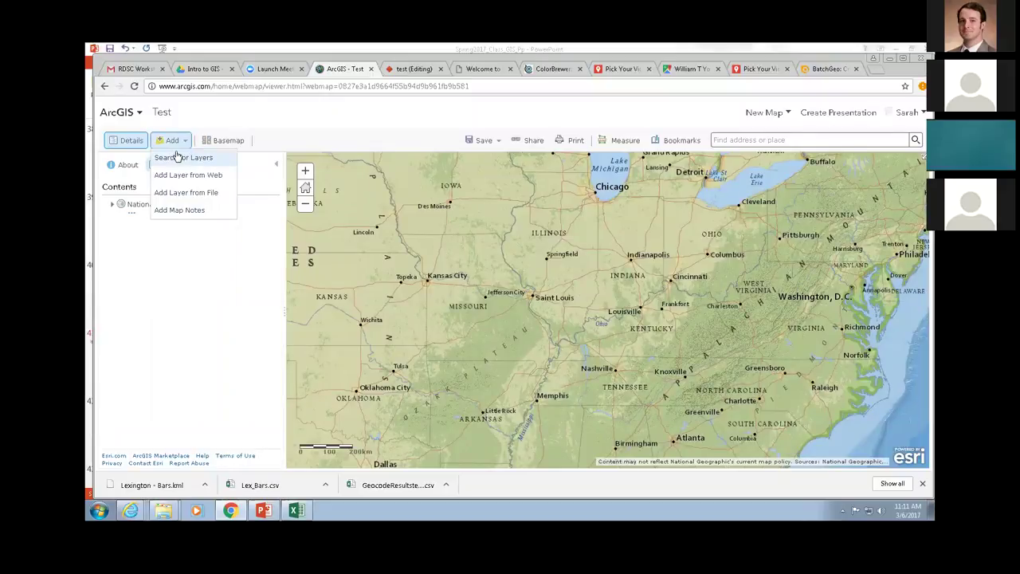
{"action": "left_click", "coordinate": [205, 194]}
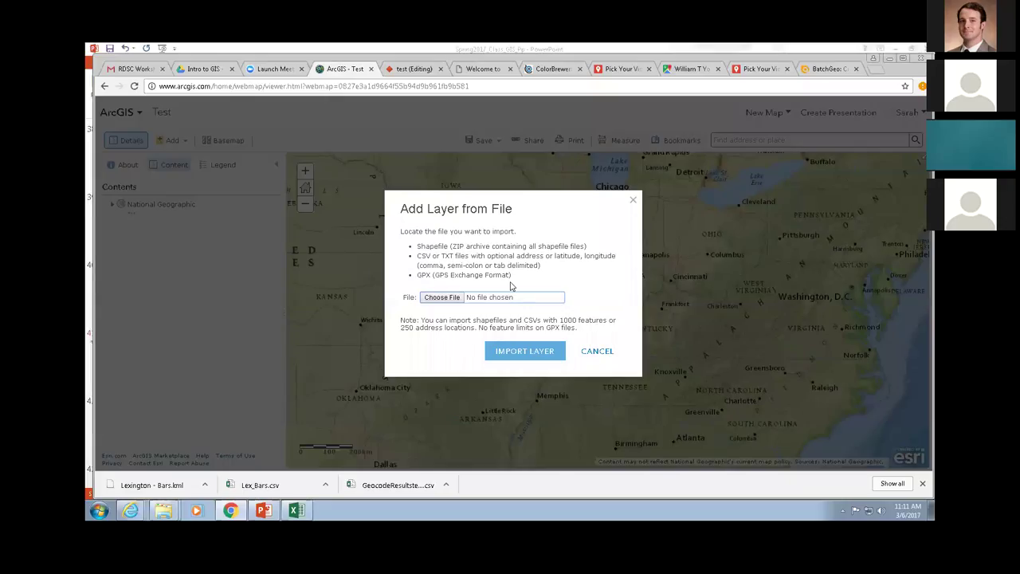
{"action": "left_click", "coordinate": [590, 351]}
{"action": "left_click", "coordinate": [172, 140]}
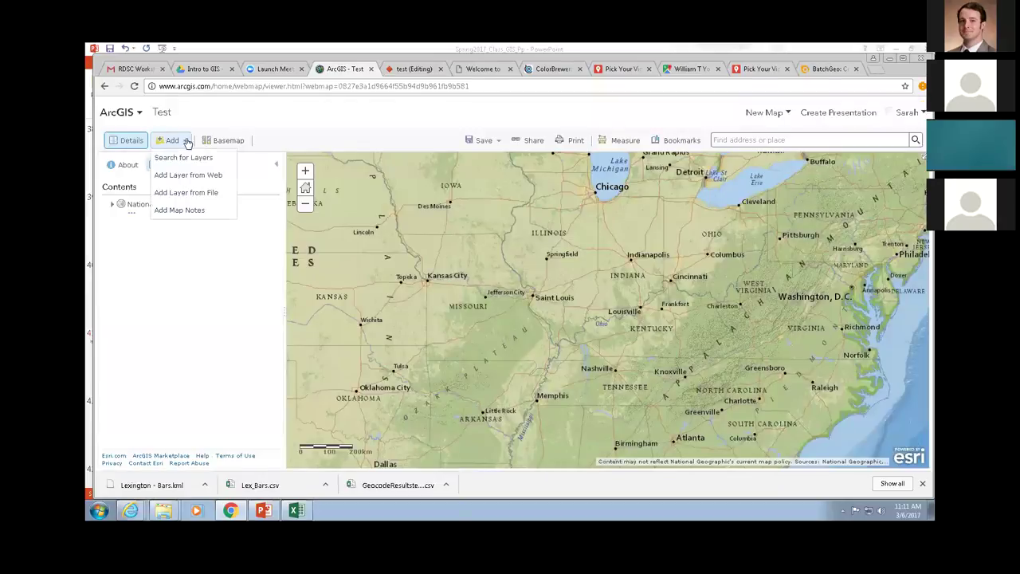
{"action": "left_click", "coordinate": [180, 157]}
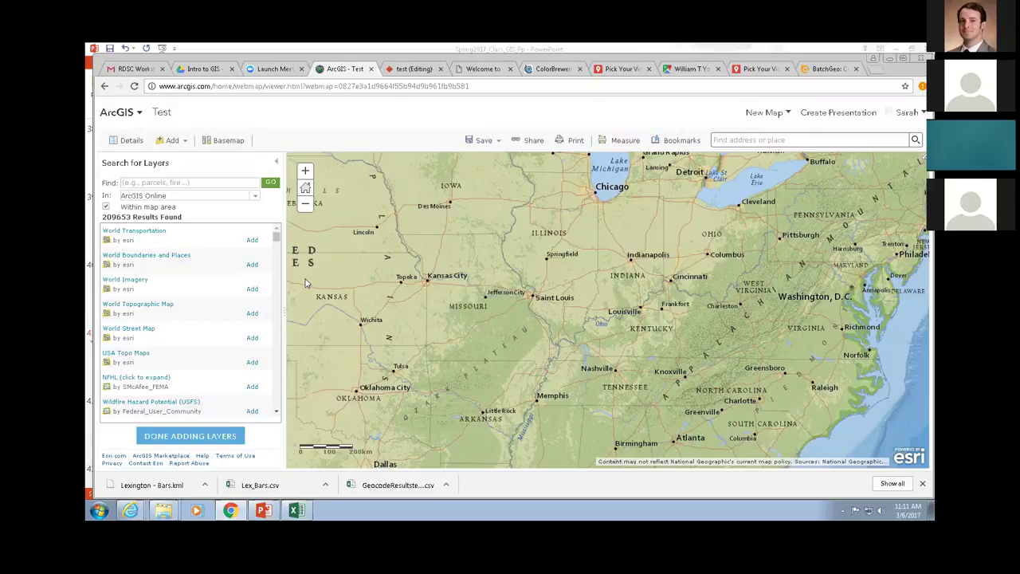
- Search layers for 'census', add USA Counties to the map, and finish adding layers
{"action": "left_click", "coordinate": [227, 181]}
{"action": "type", "text": "census"}
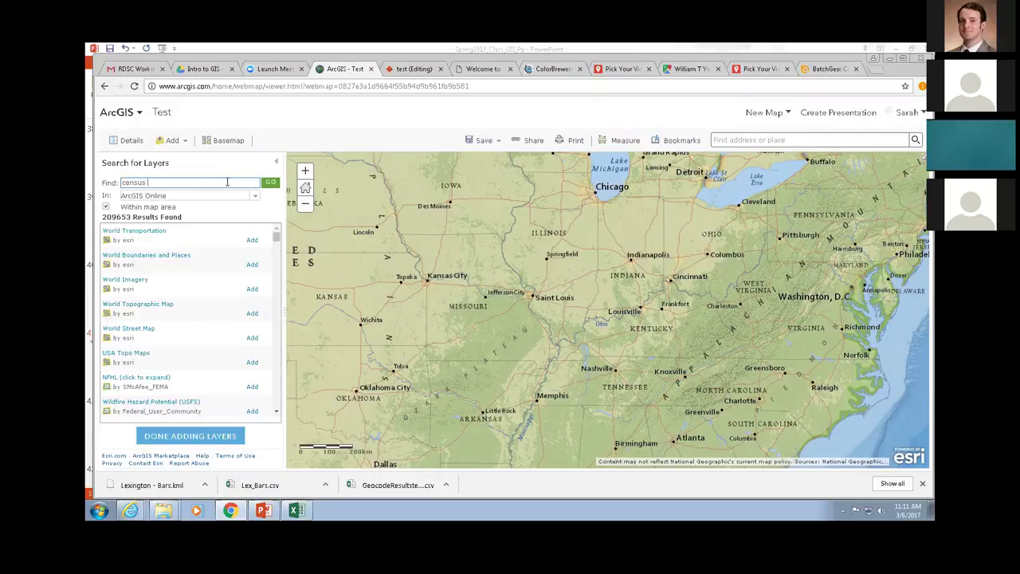
{"action": "key", "text": "Return"}
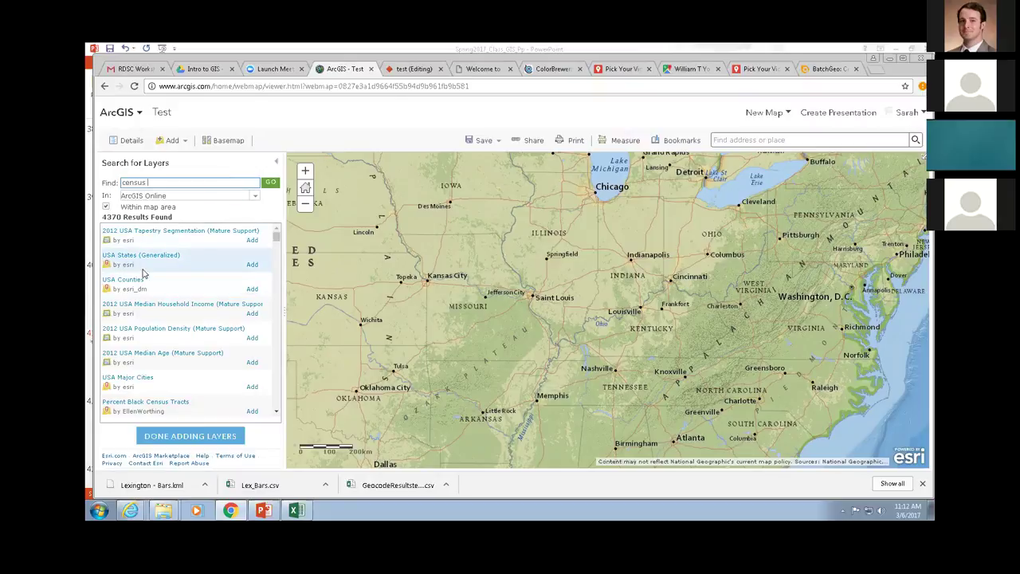
{"action": "left_click", "coordinate": [252, 290]}
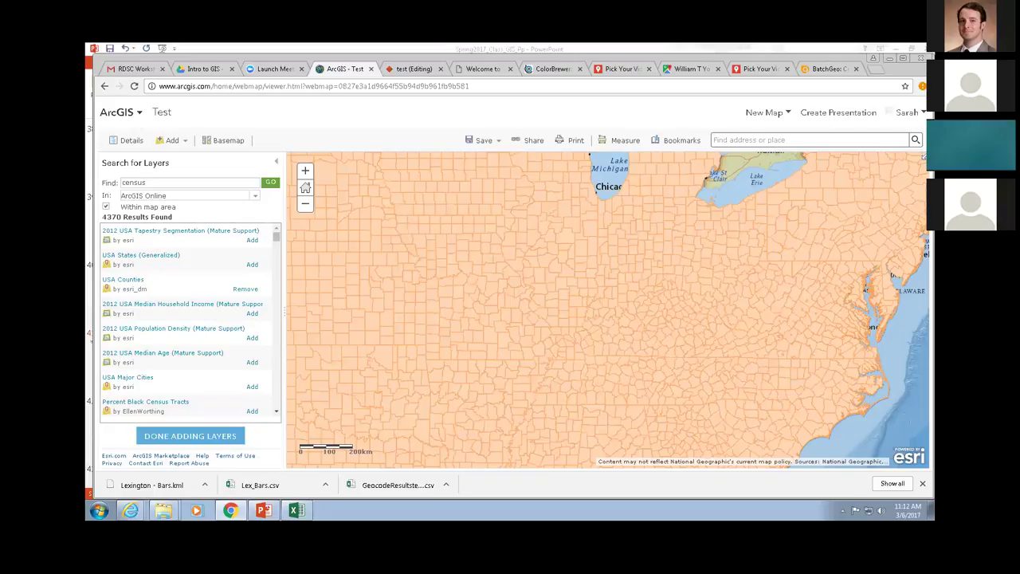
{"action": "left_click", "coordinate": [199, 435]}
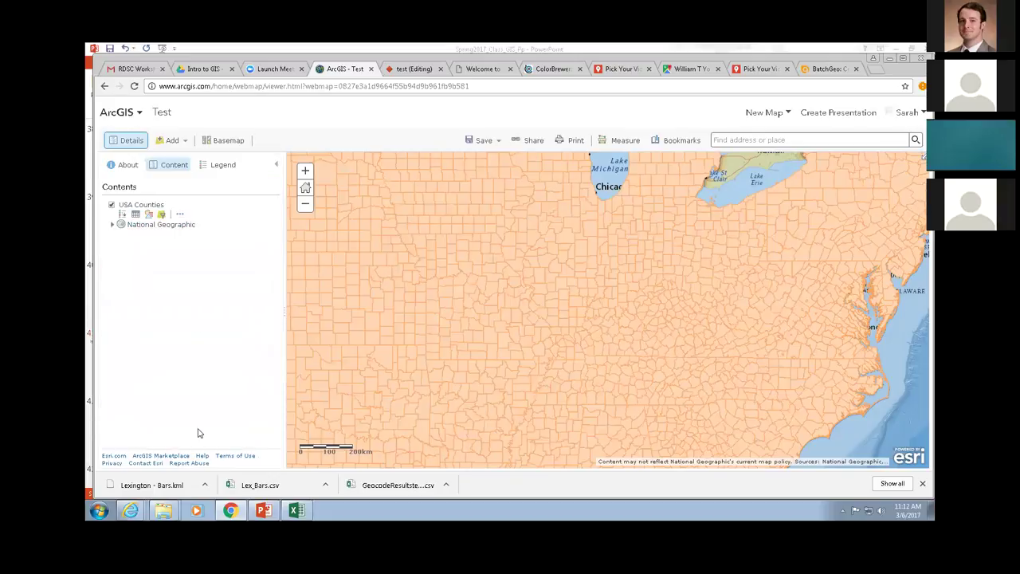